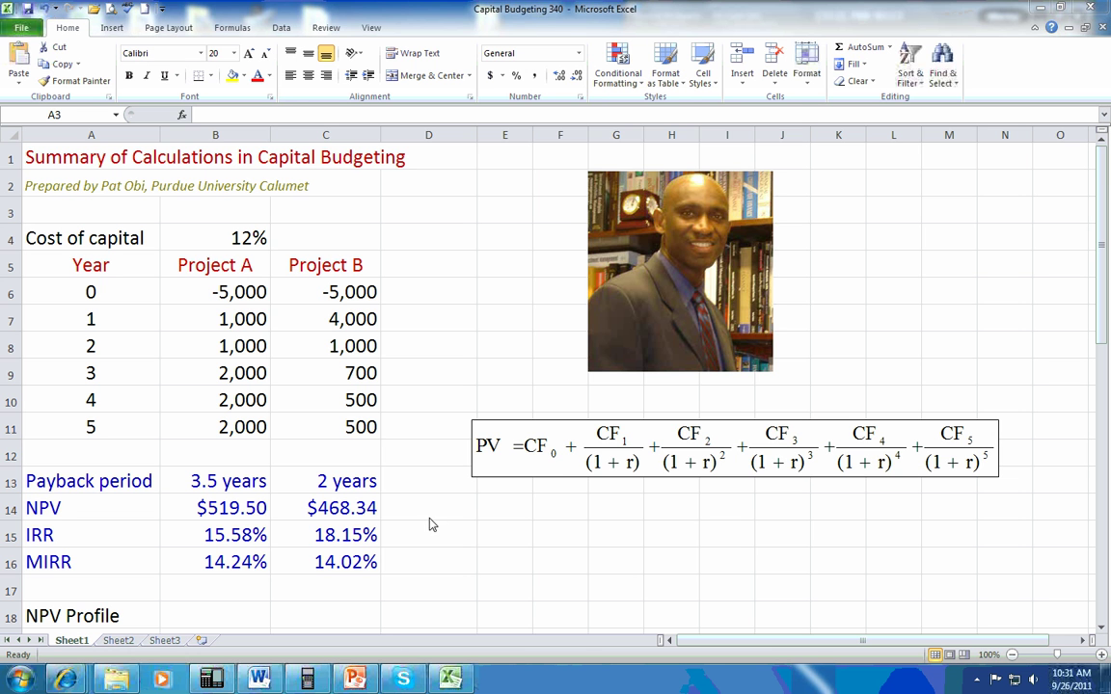
Open the BA II Plus emulator and reset it by switching to Student, then back to Professional
{"action": "left_click", "coordinate": [309, 680]}
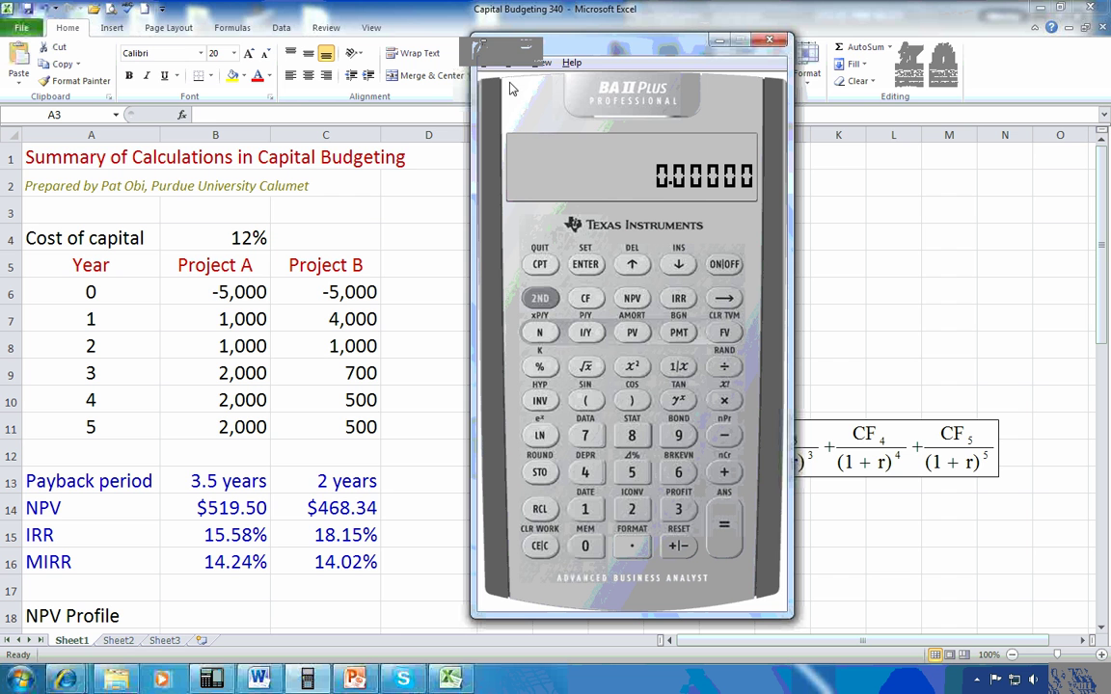
{"action": "left_click", "coordinate": [488, 62]}
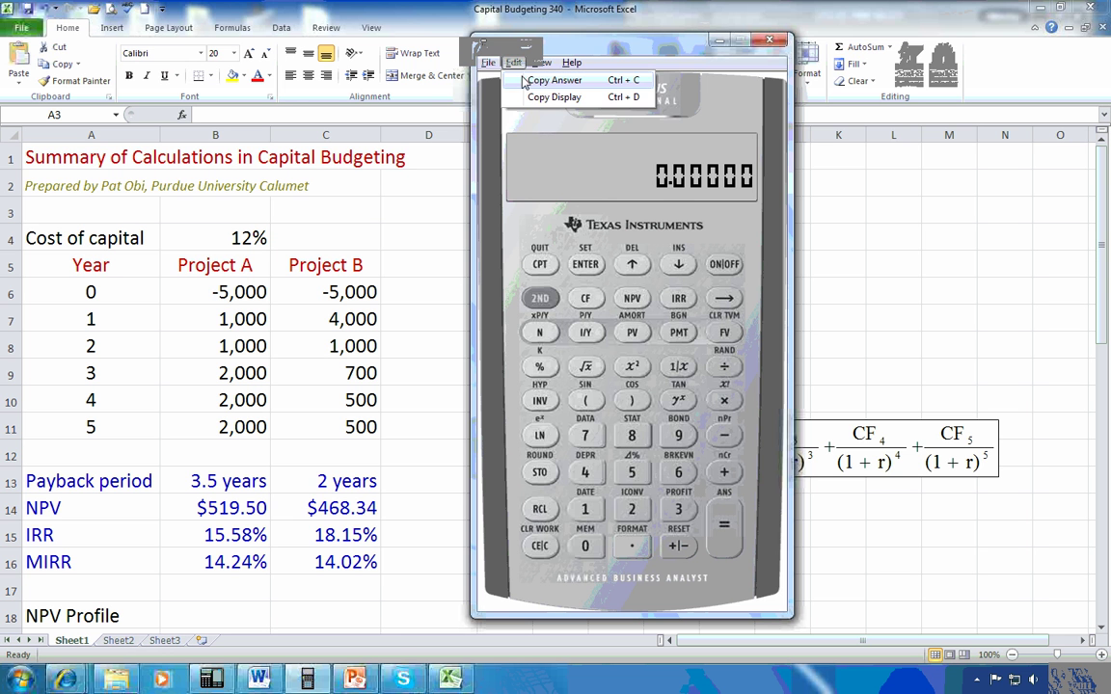
{"action": "mouse_move", "coordinate": [511, 67]}
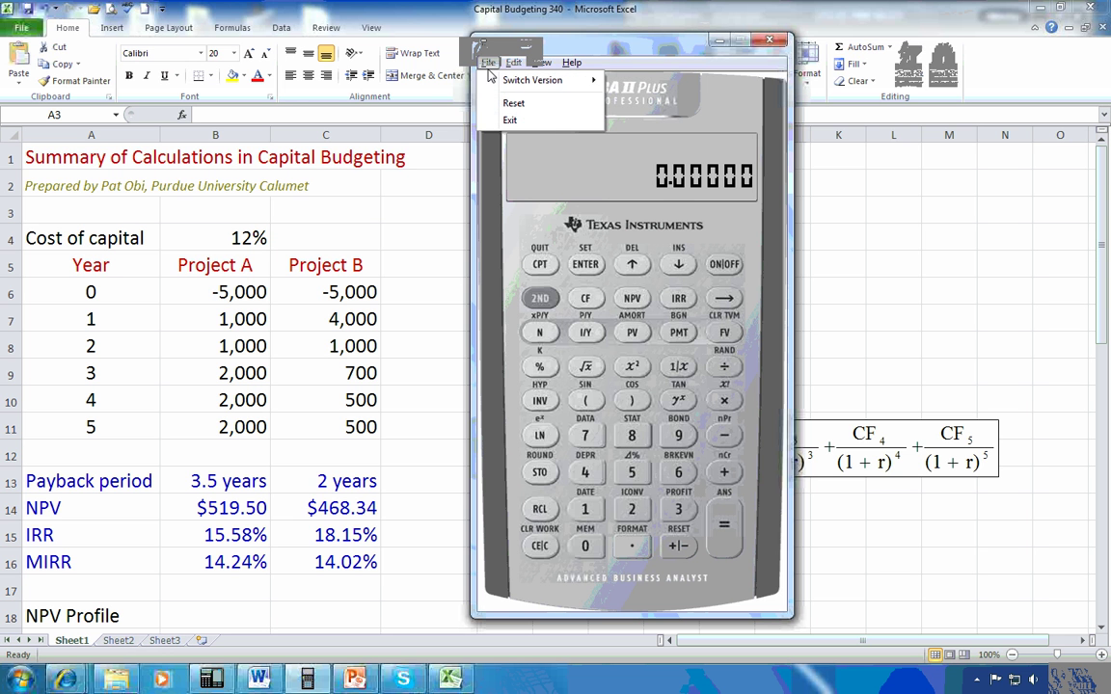
{"action": "mouse_move", "coordinate": [555, 80]}
{"action": "left_click", "coordinate": [641, 99]}
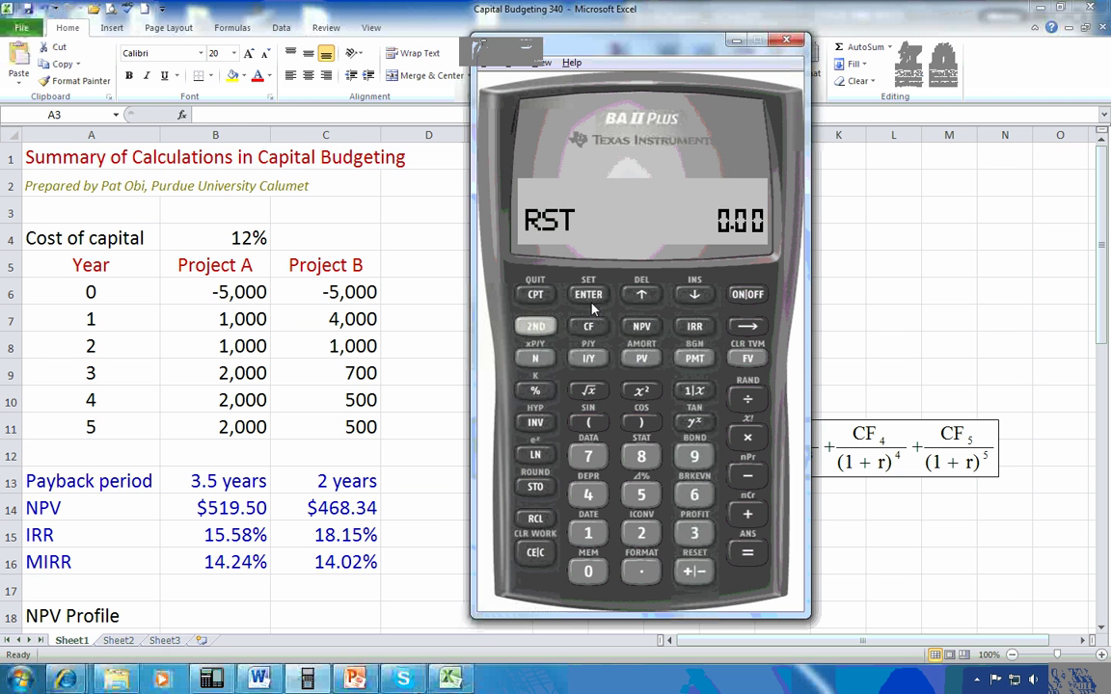
{"action": "left_click", "coordinate": [490, 65]}
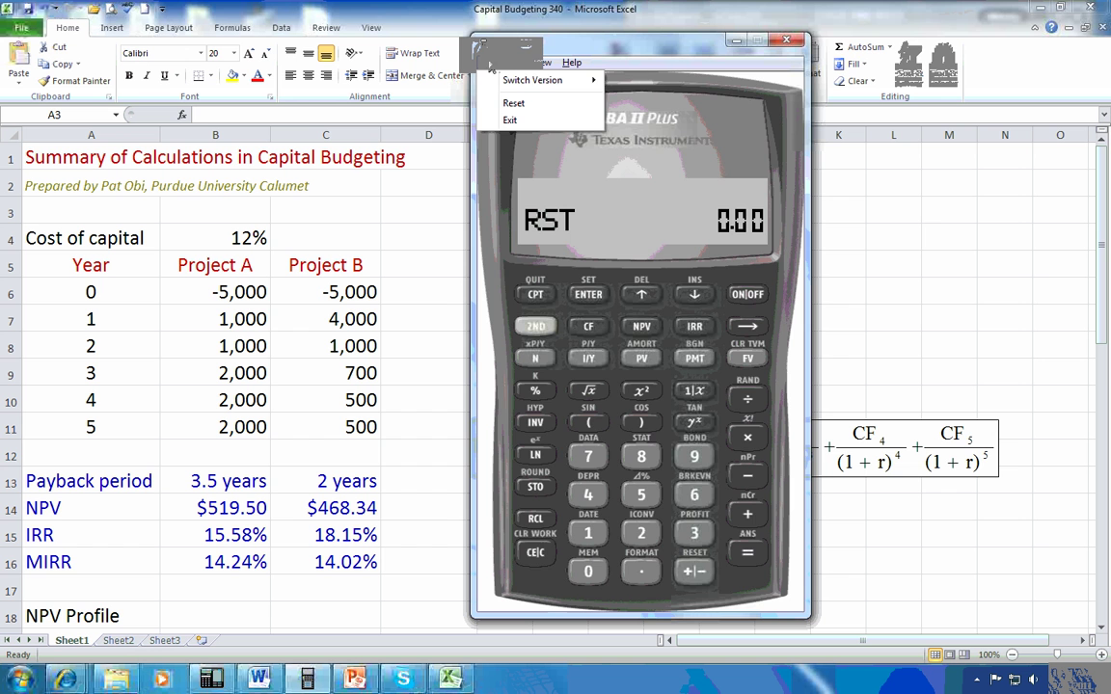
{"action": "mouse_move", "coordinate": [521, 80]}
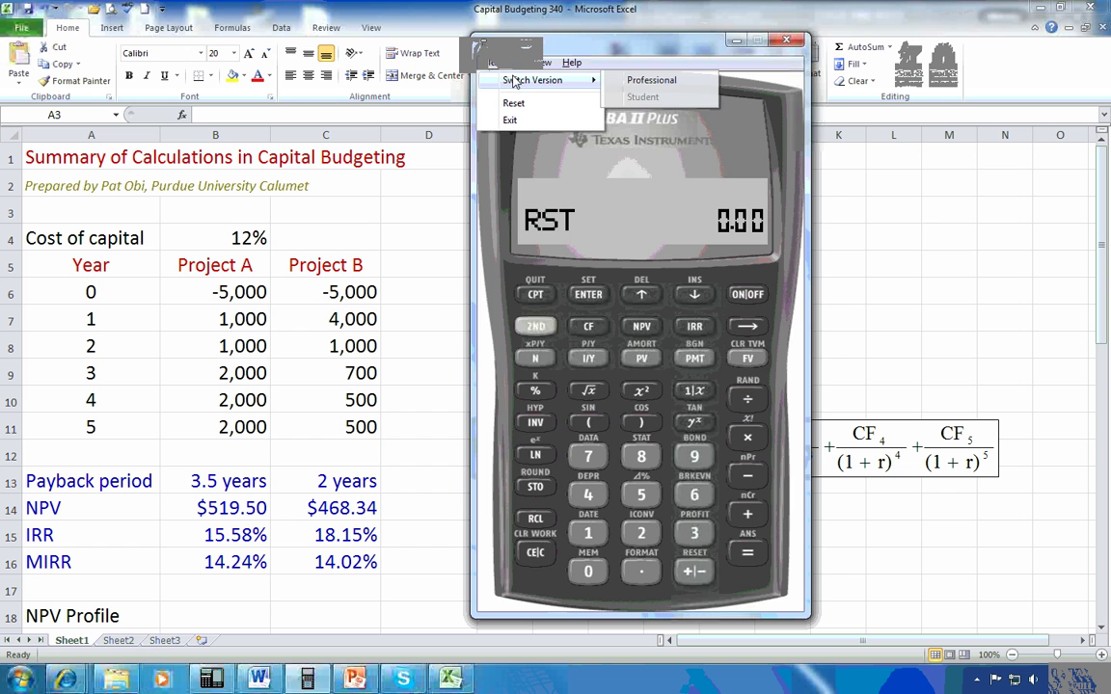
{"action": "left_click", "coordinate": [644, 82]}
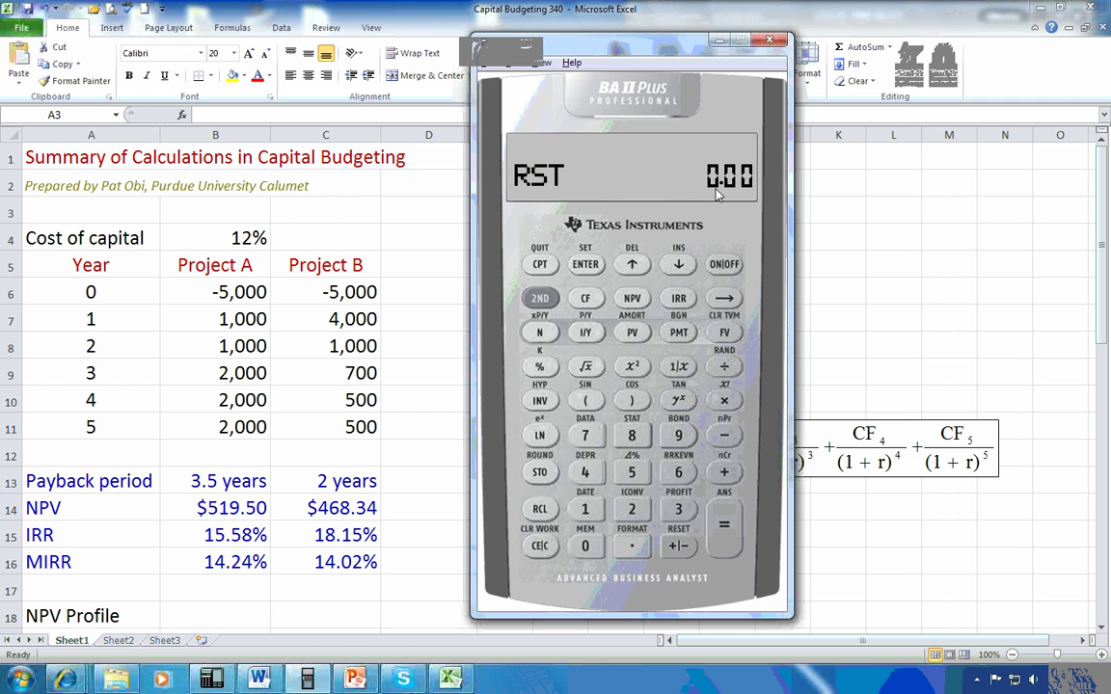
Set the display format to 5 decimal places so it reads 0.00000
{"action": "left_click", "coordinate": [540, 300]}
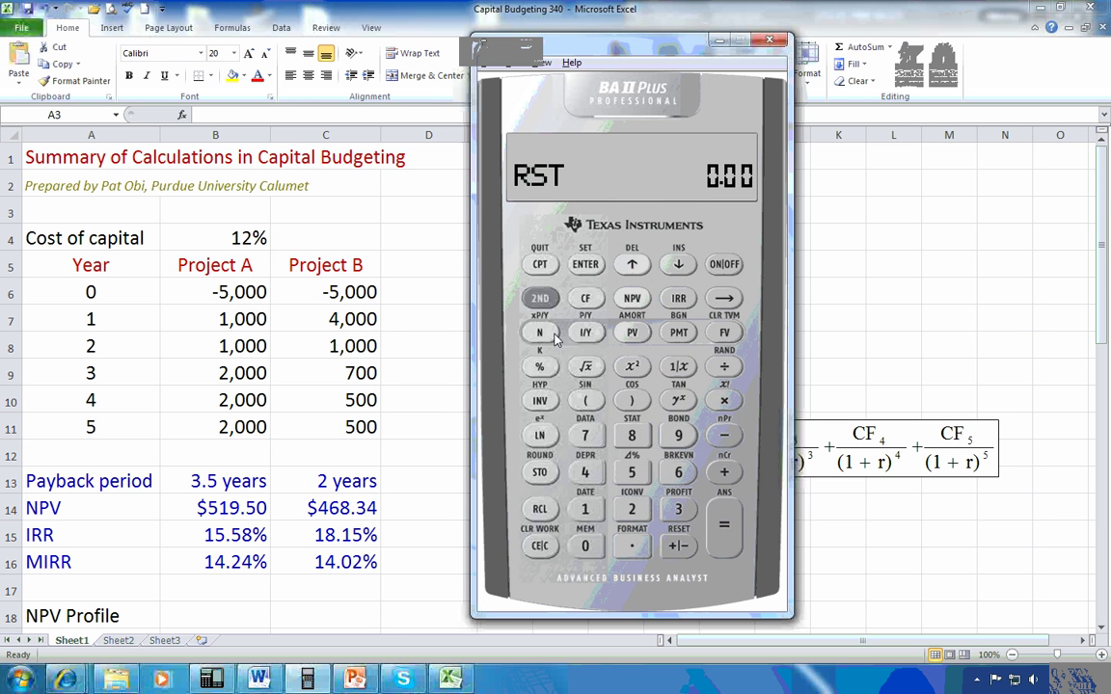
{"action": "left_click", "coordinate": [540, 300]}
{"action": "left_click", "coordinate": [631, 546]}
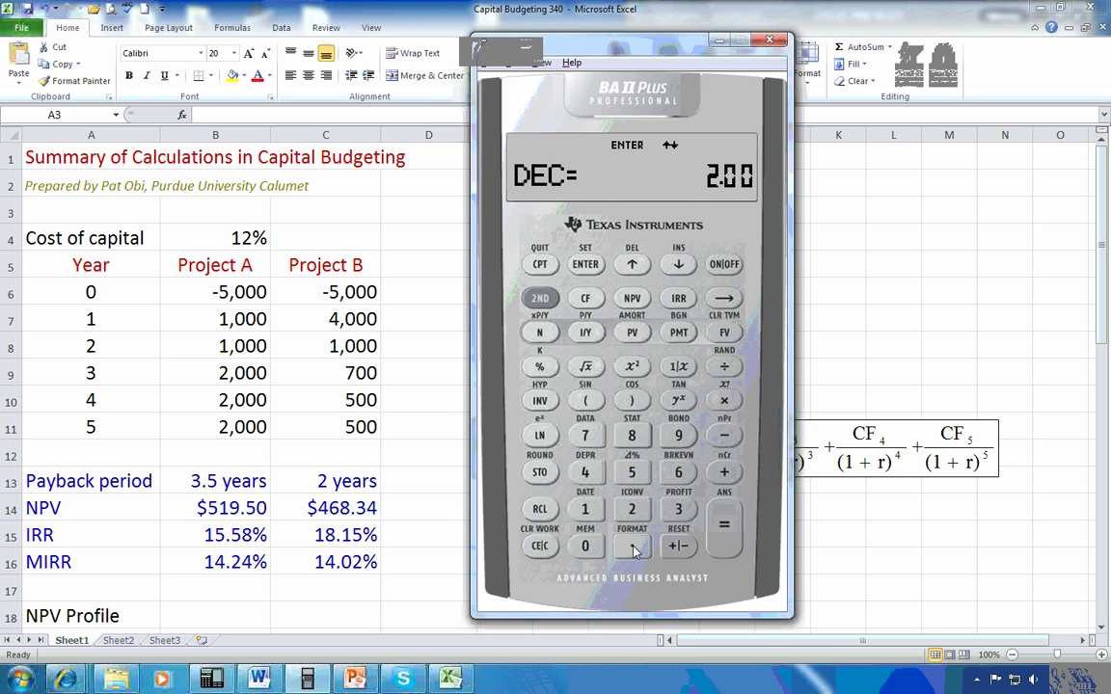
{"action": "left_click", "coordinate": [633, 474]}
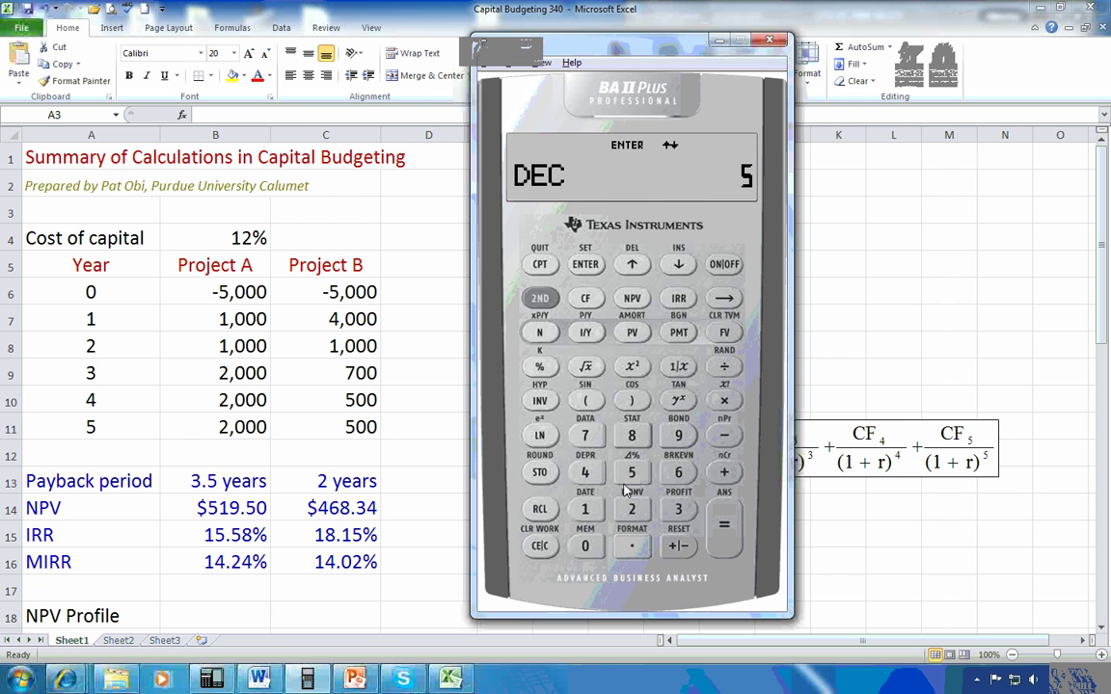
{"action": "left_click", "coordinate": [585, 266]}
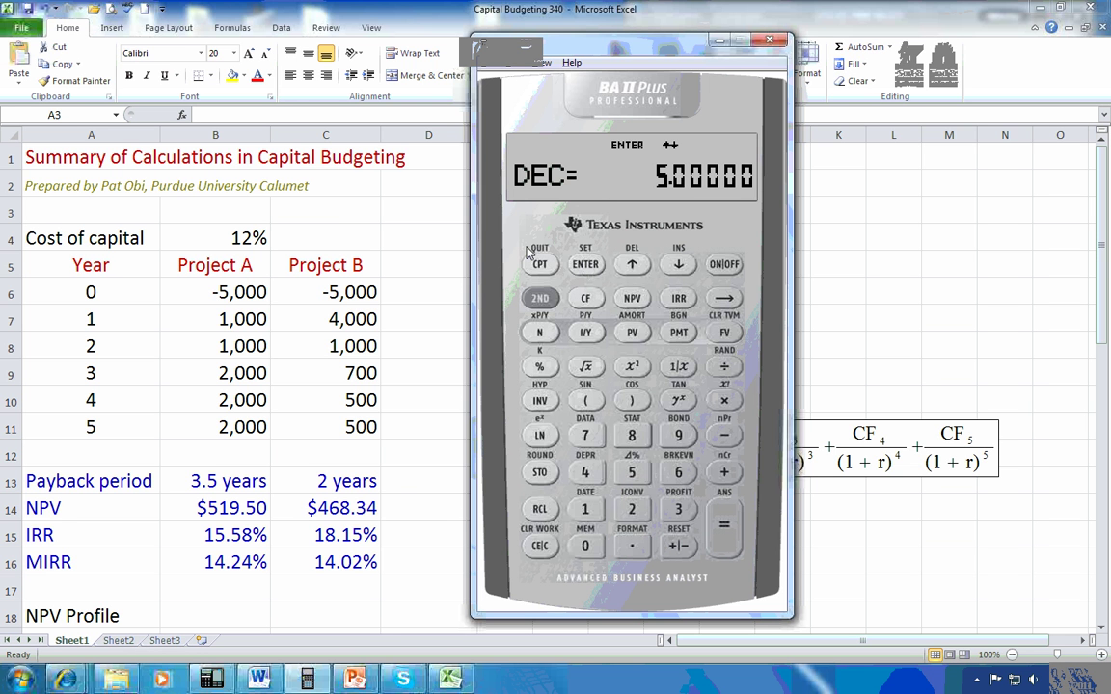
{"action": "left_click", "coordinate": [540, 298]}
{"action": "left_click", "coordinate": [539, 265]}
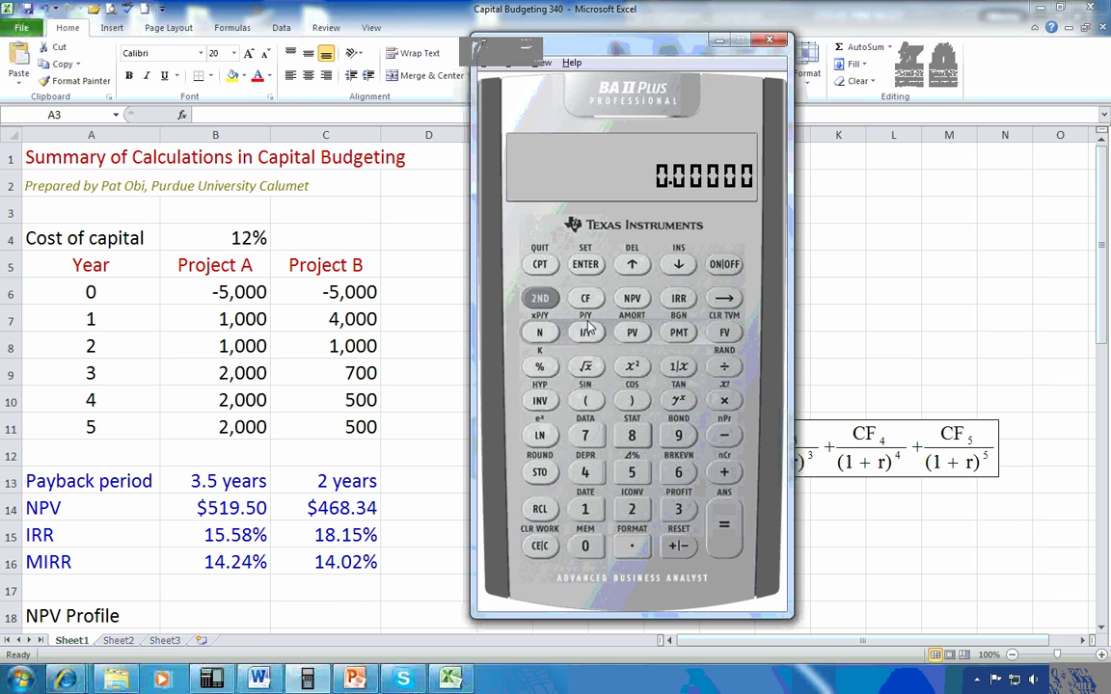
Set payments per year (P/Y) to 1
{"action": "left_click", "coordinate": [539, 298]}
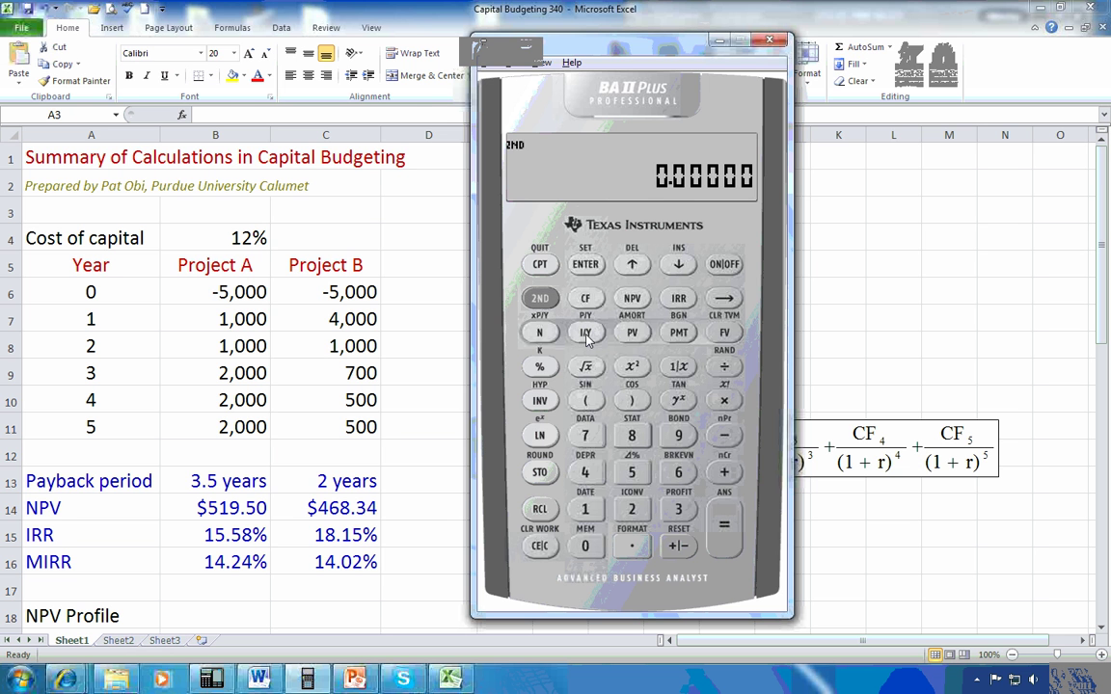
{"action": "left_click", "coordinate": [586, 332]}
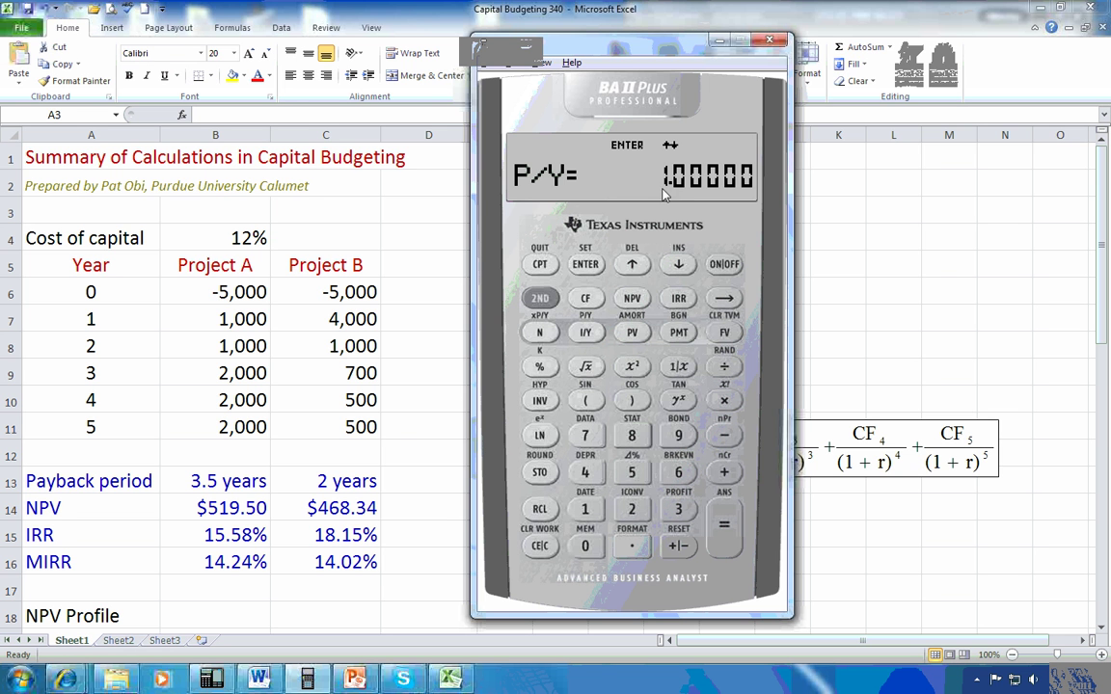
{"action": "left_click", "coordinate": [587, 511]}
{"action": "key", "text": "Return"}
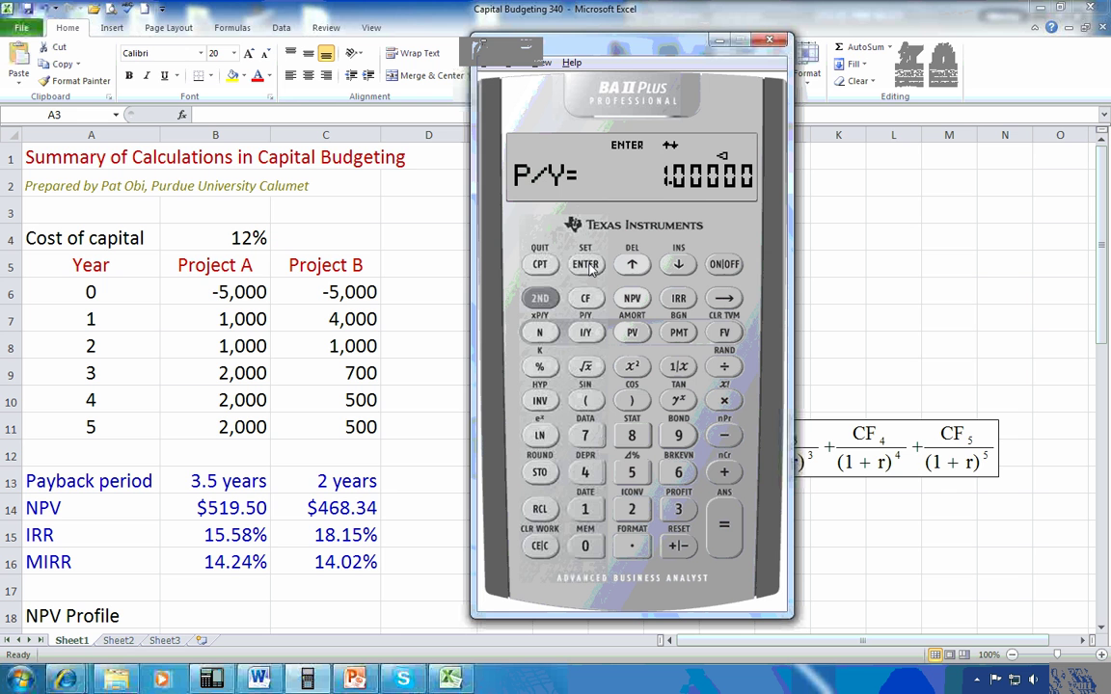
{"action": "left_click", "coordinate": [541, 269]}
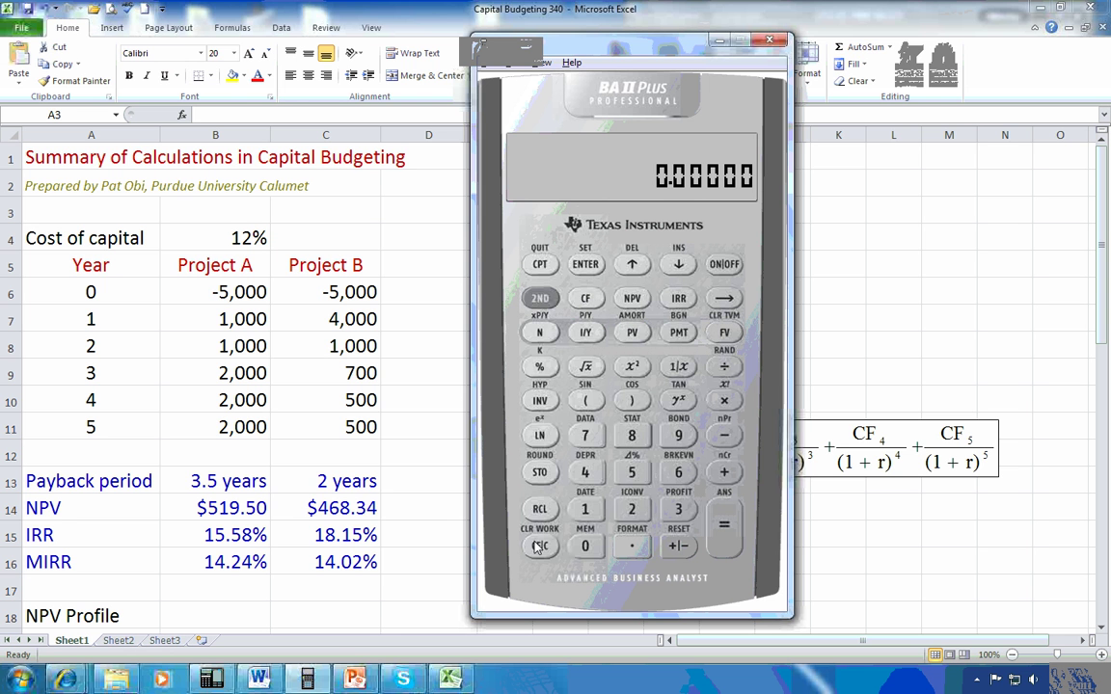
Clear the TVM memory and the worksheet data with CLR TVM and CLR WORK
{"action": "left_click", "coordinate": [540, 299]}
{"action": "left_click", "coordinate": [724, 332]}
{"action": "left_click", "coordinate": [540, 299]}
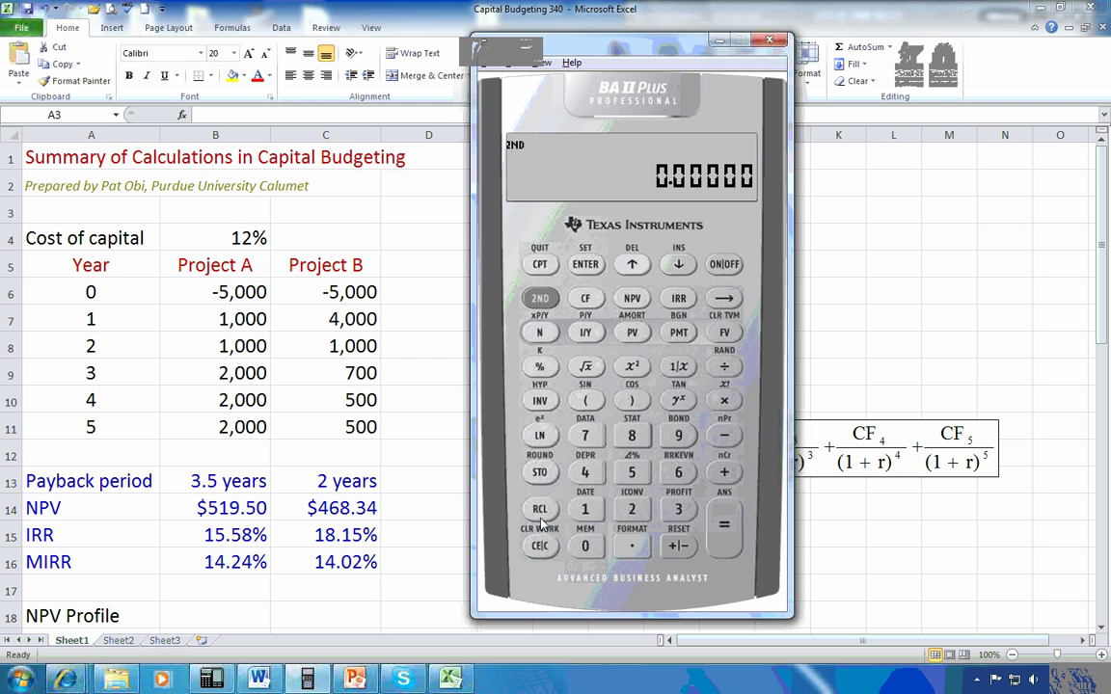
{"action": "left_click", "coordinate": [539, 545]}
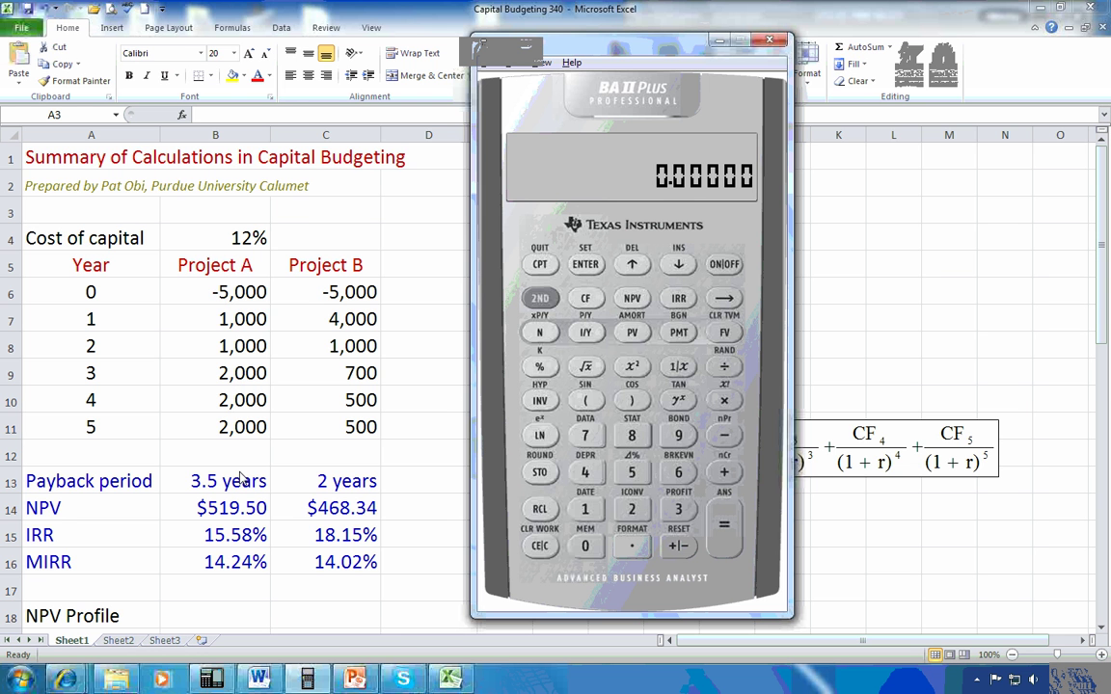
In the cash flow worksheet, enter the initial outlay CFo = -5,000
{"action": "left_click", "coordinate": [587, 304]}
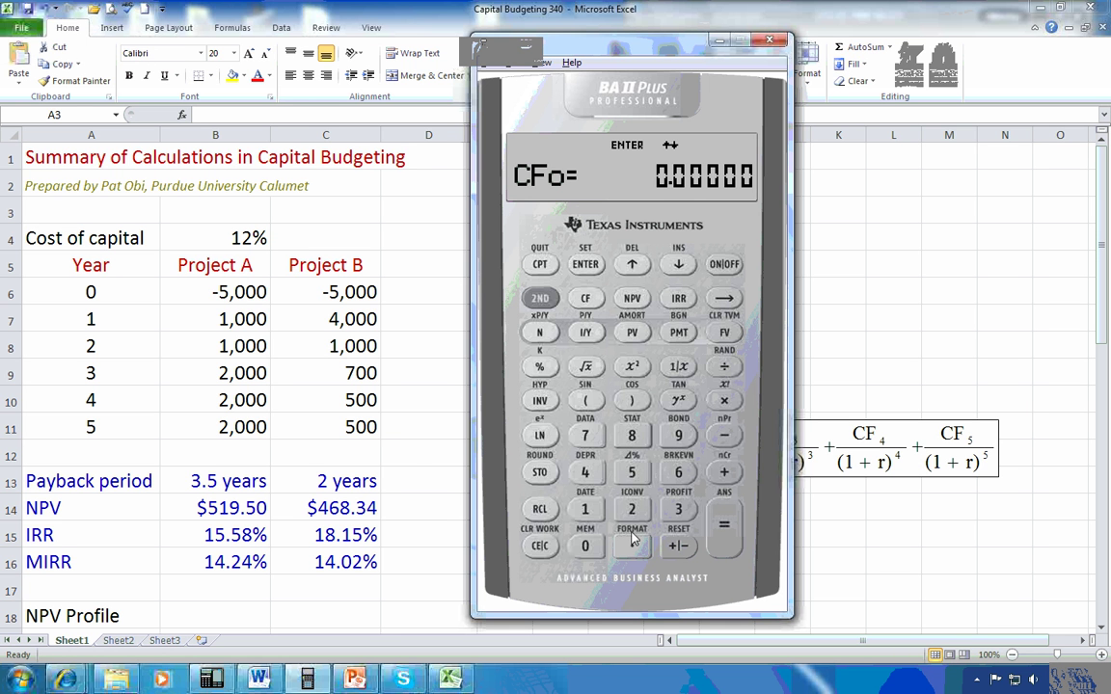
{"action": "left_click", "coordinate": [632, 472]}
{"action": "double_click", "coordinate": [585, 547]}
{"action": "left_click", "coordinate": [586, 548]}
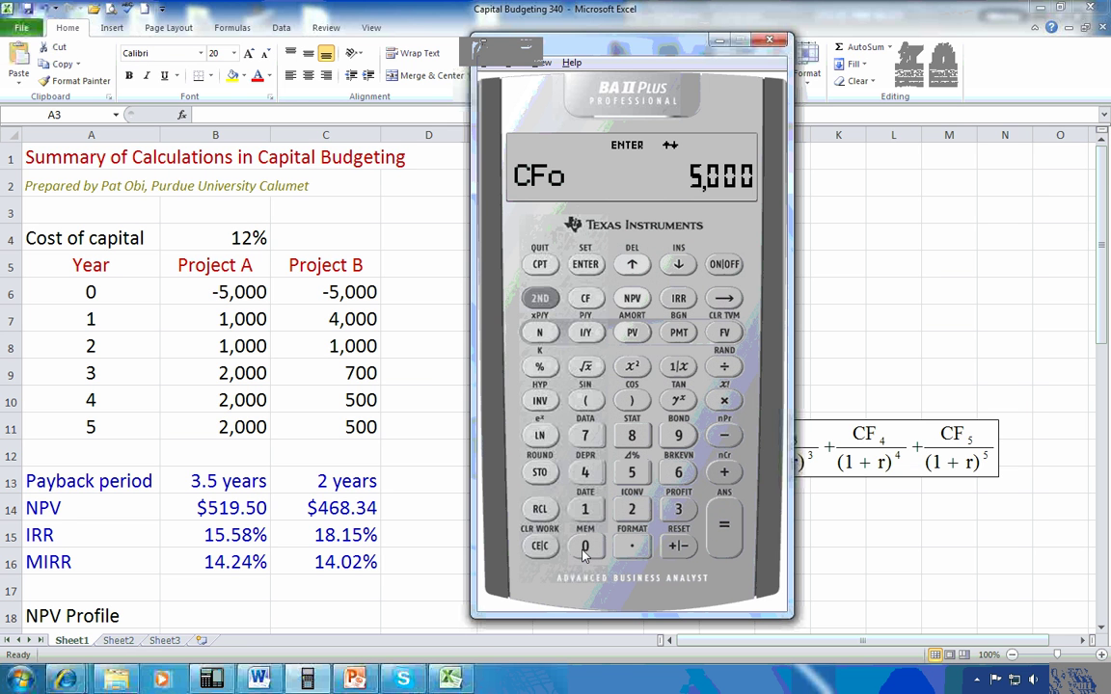
{"action": "left_click", "coordinate": [678, 547]}
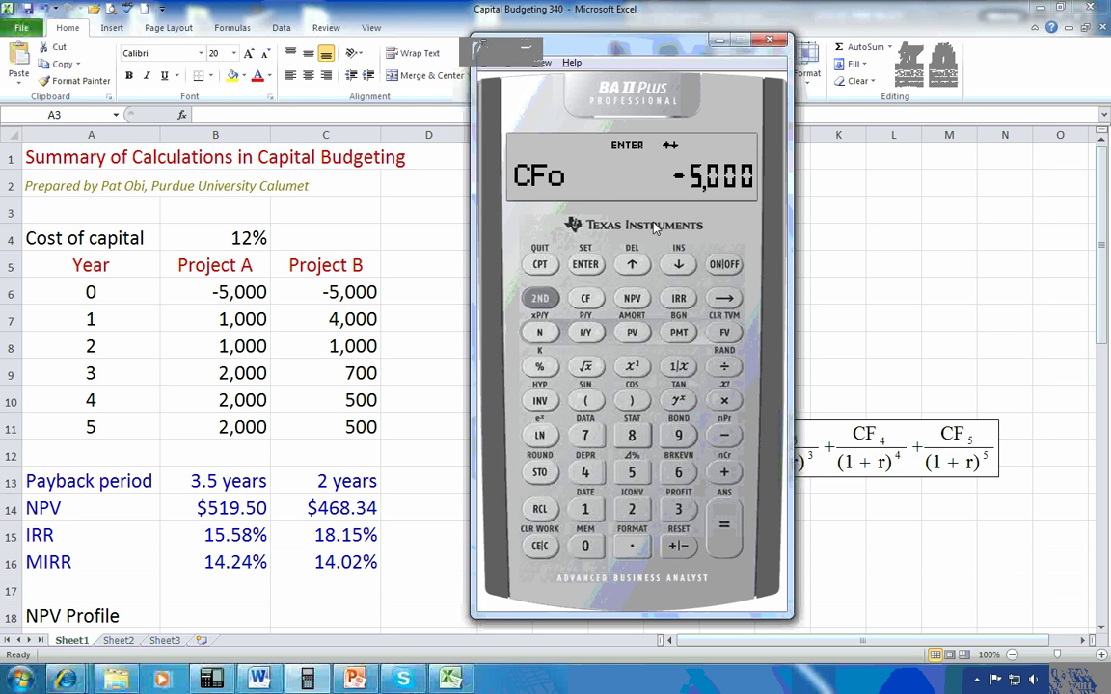
{"action": "left_click", "coordinate": [585, 266]}
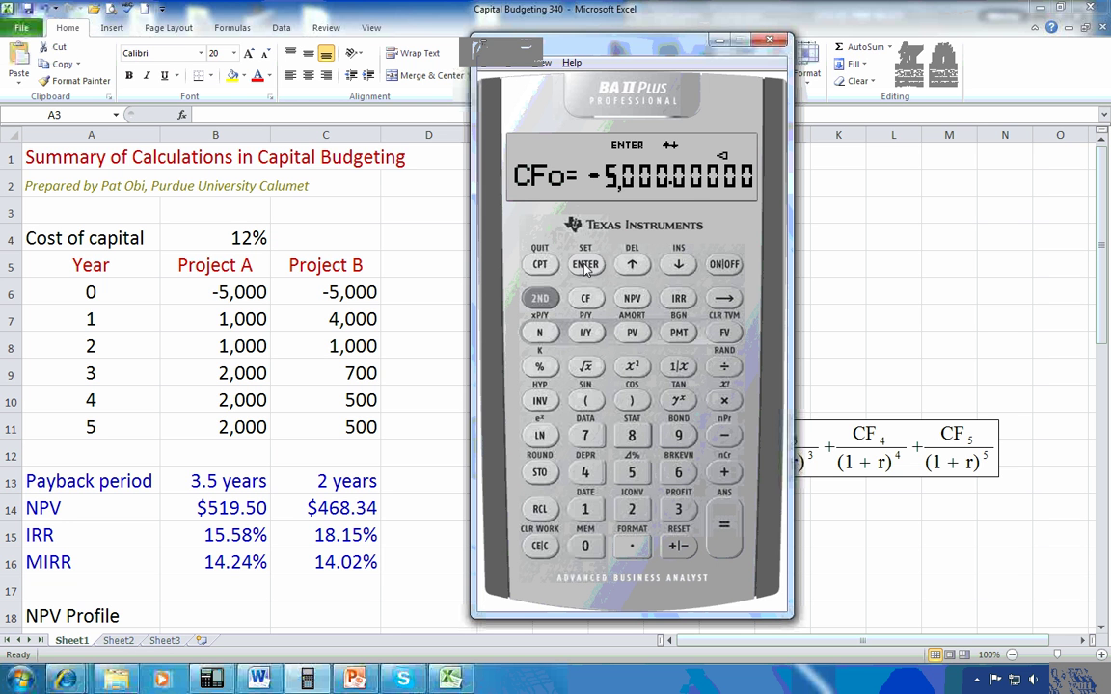
Enter C01 = 1,000 and C02 = 1,000
{"action": "left_click", "coordinate": [678, 264]}
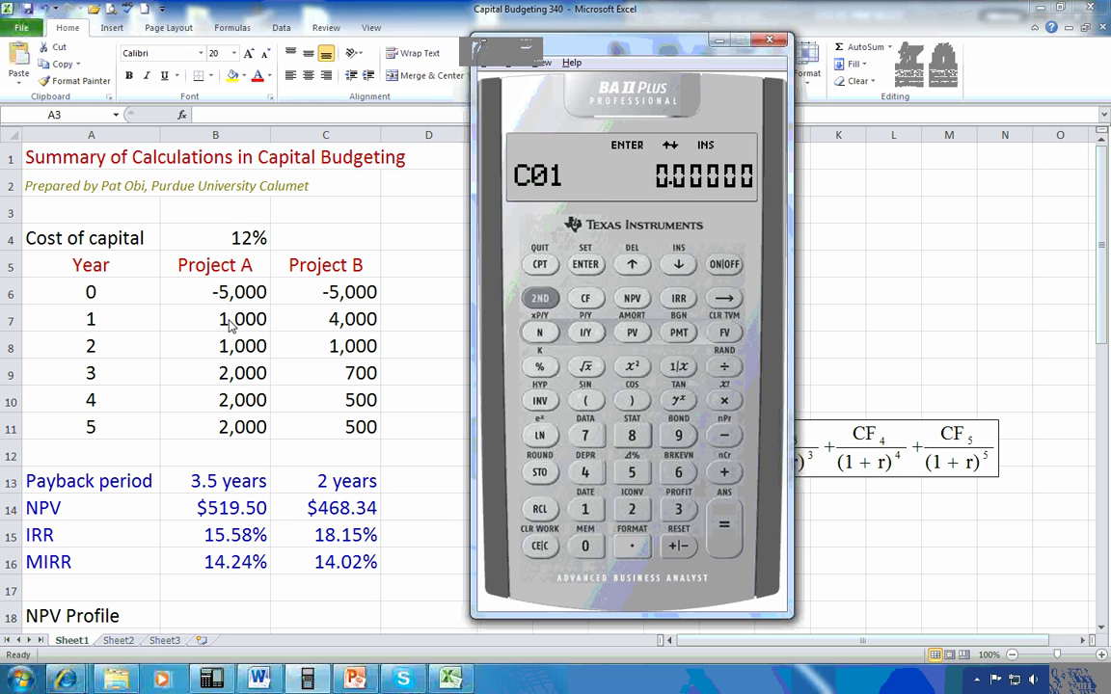
{"action": "left_click", "coordinate": [584, 510]}
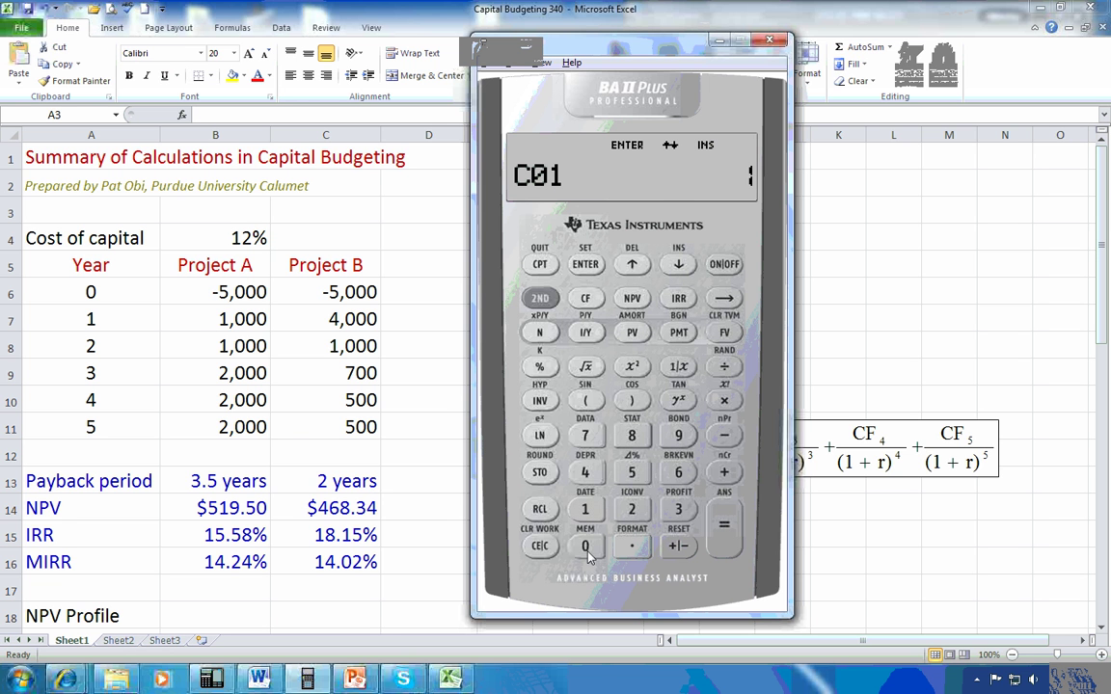
{"action": "type", "text": "000"}
{"action": "left_click", "coordinate": [589, 268]}
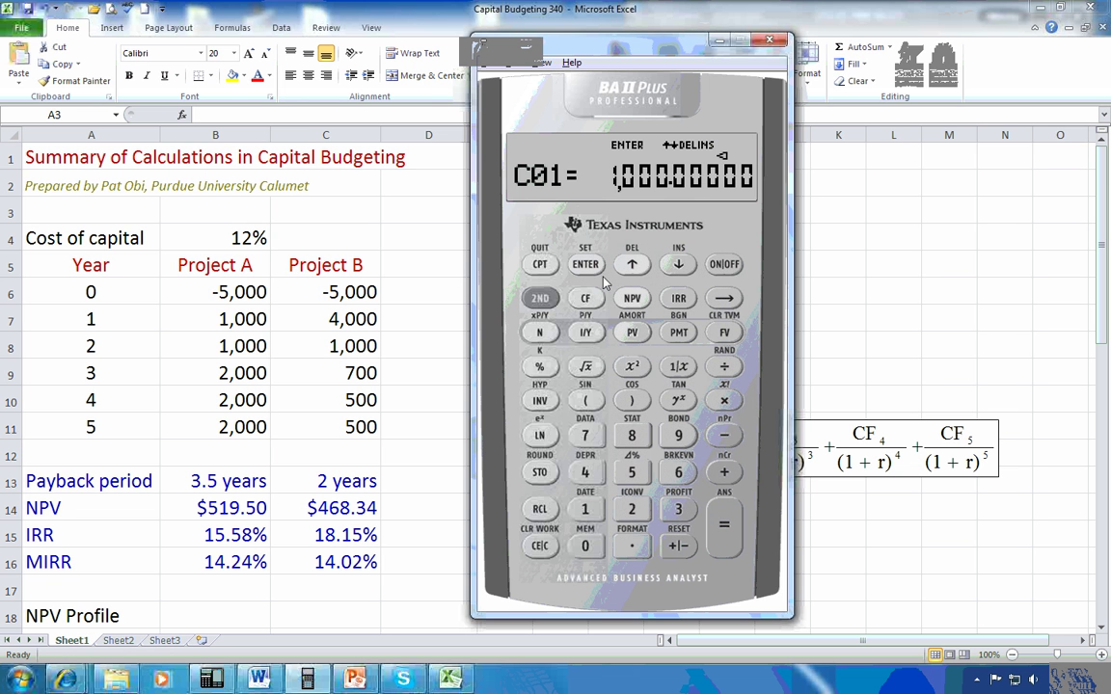
{"action": "left_click", "coordinate": [679, 266]}
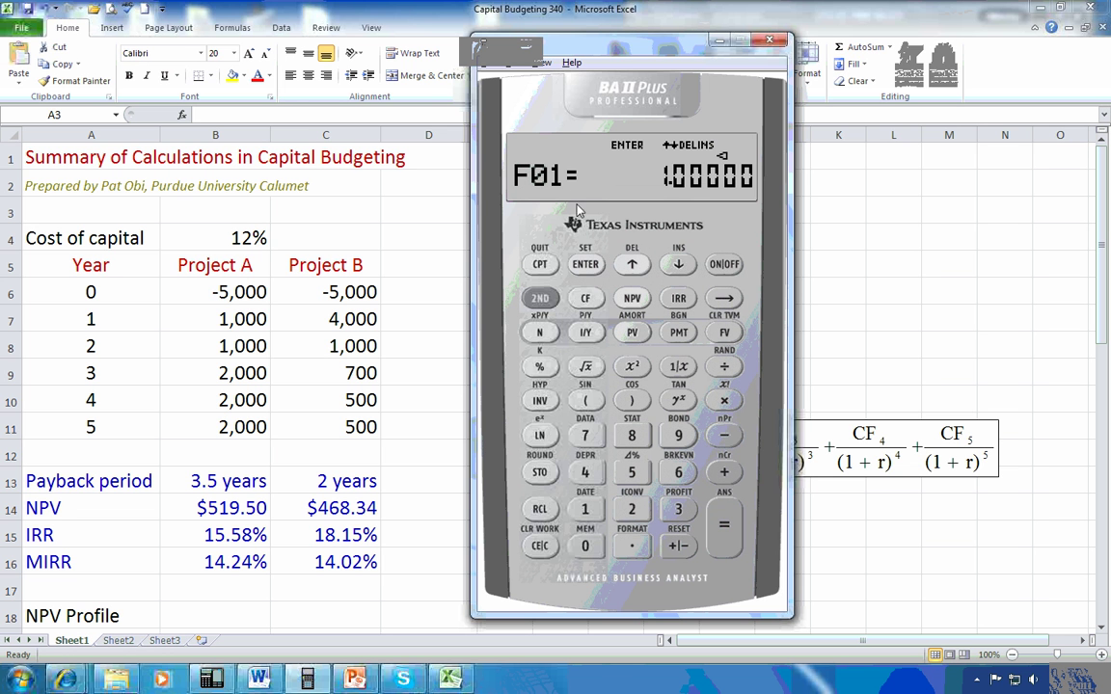
{"action": "key", "text": "Down"}
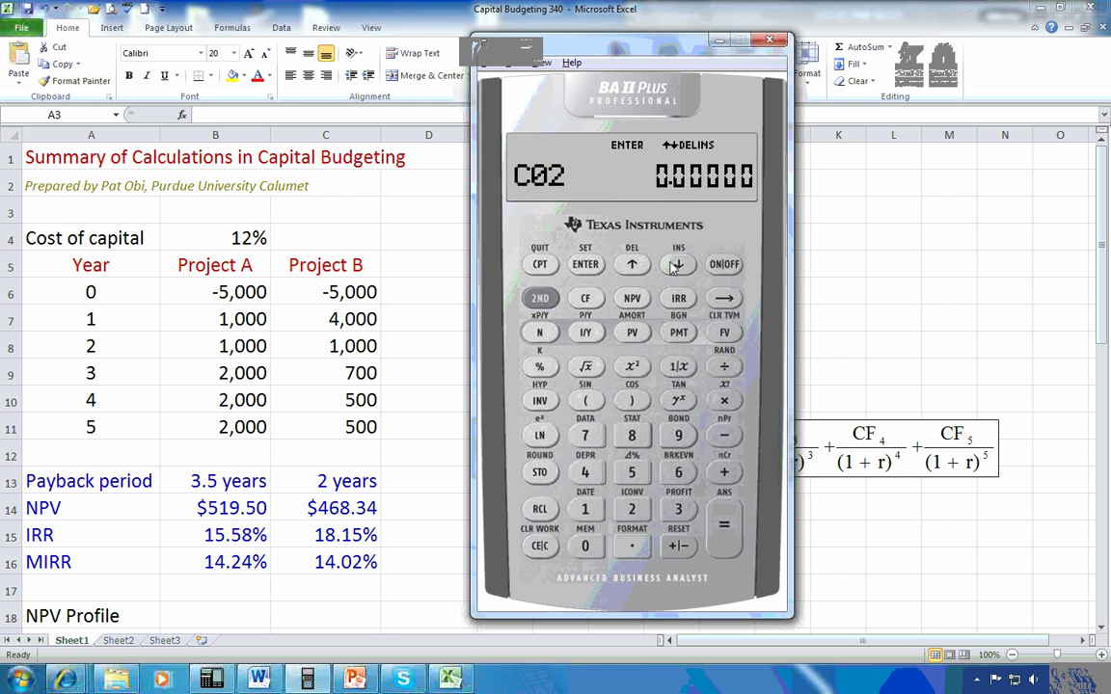
{"action": "left_click", "coordinate": [585, 512]}
{"action": "type", "text": "000"}
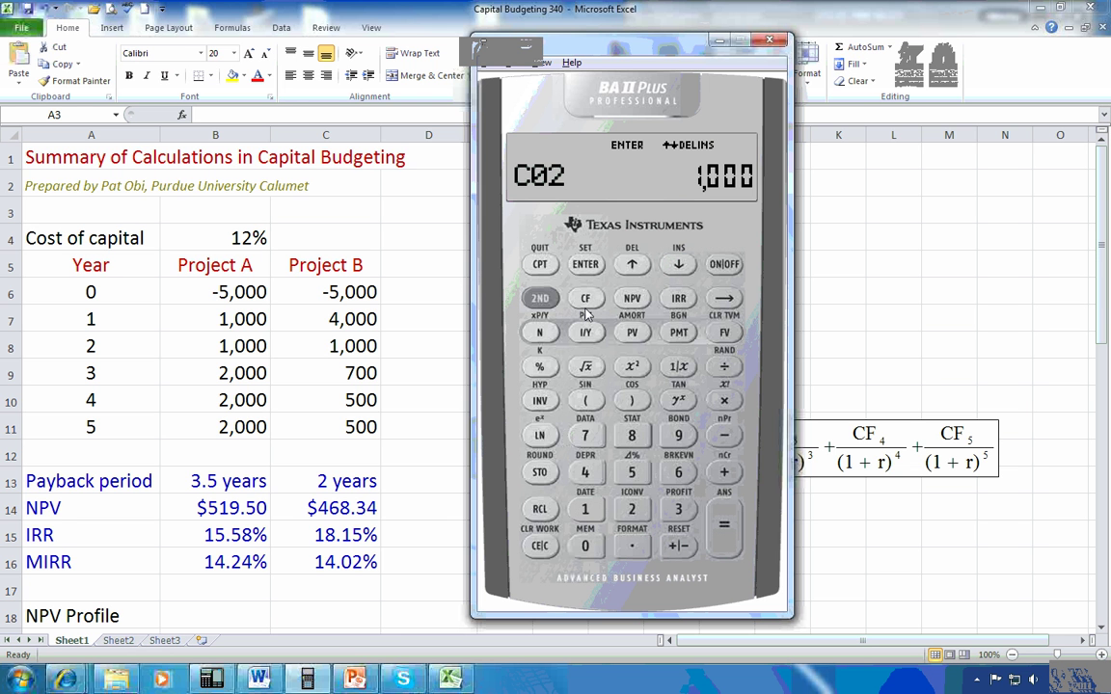
{"action": "left_click", "coordinate": [585, 263]}
{"action": "left_click", "coordinate": [678, 265]}
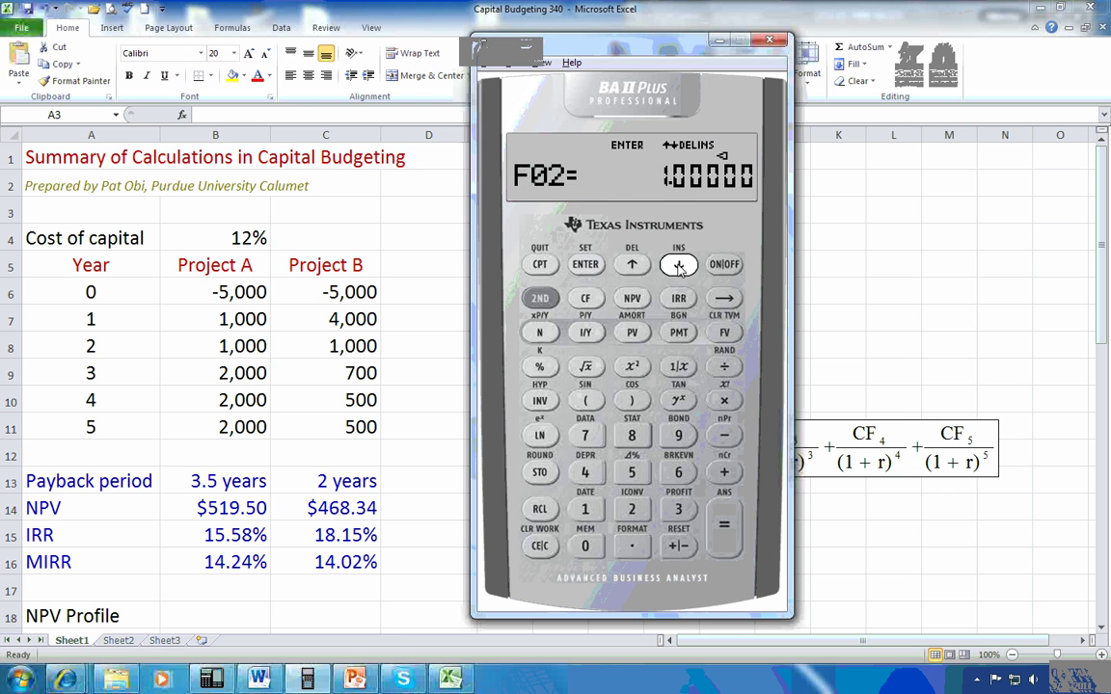
Enter C03 = 2,000 with frequency F03 = 3
{"action": "left_click", "coordinate": [678, 265]}
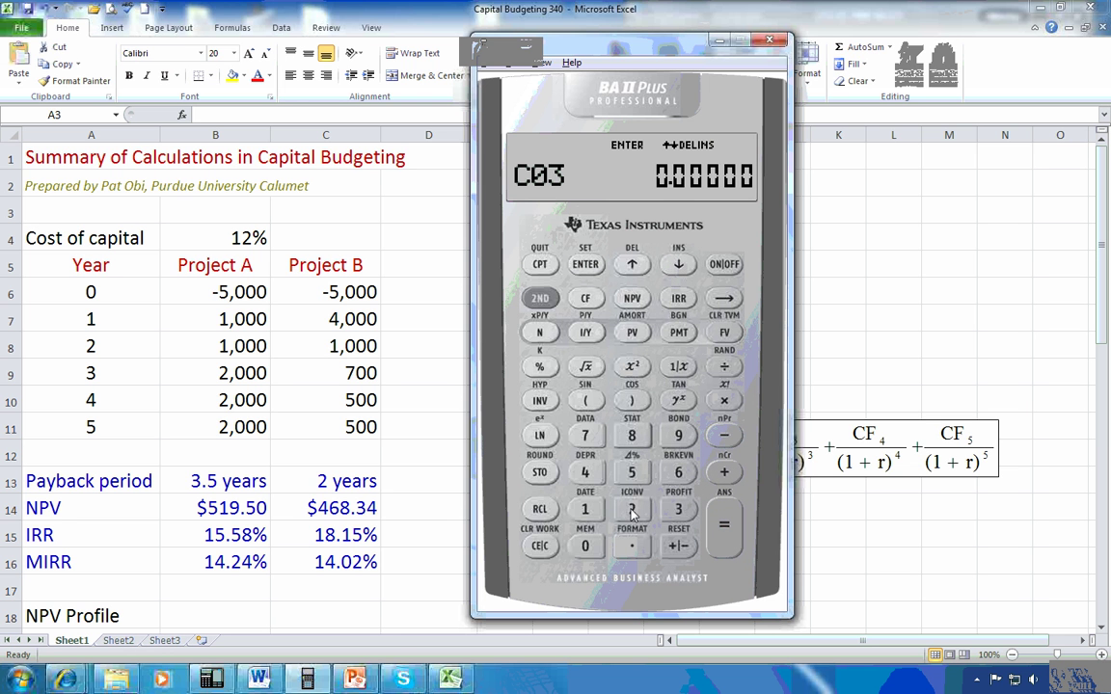
{"action": "type", "text": "2,000"}
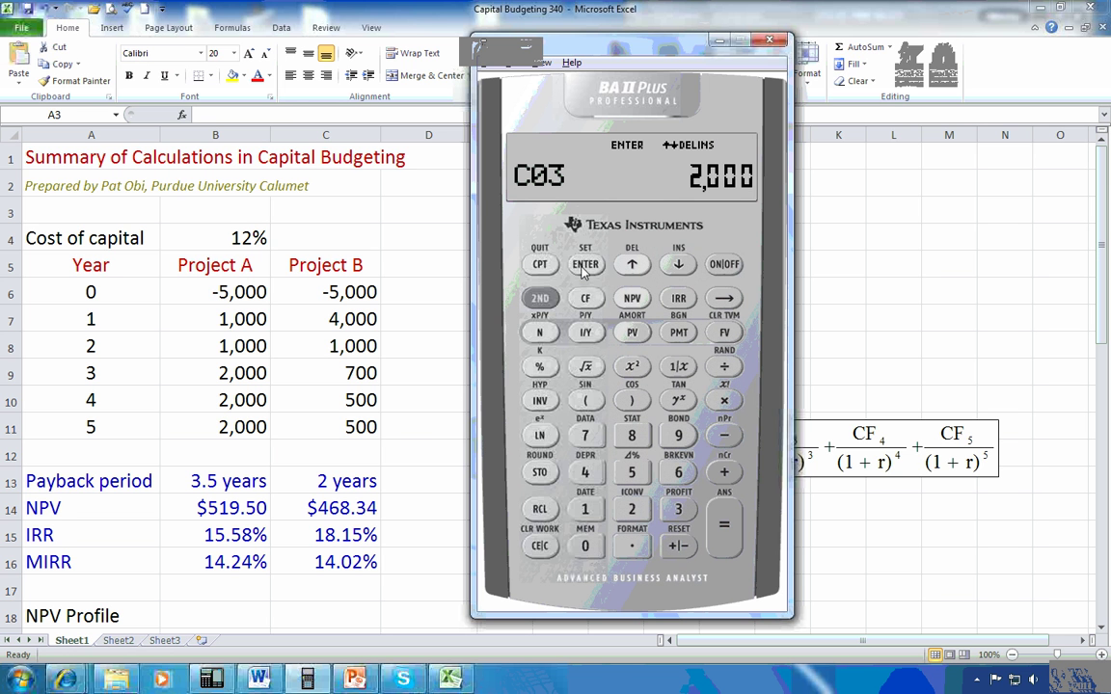
{"action": "left_click", "coordinate": [585, 264]}
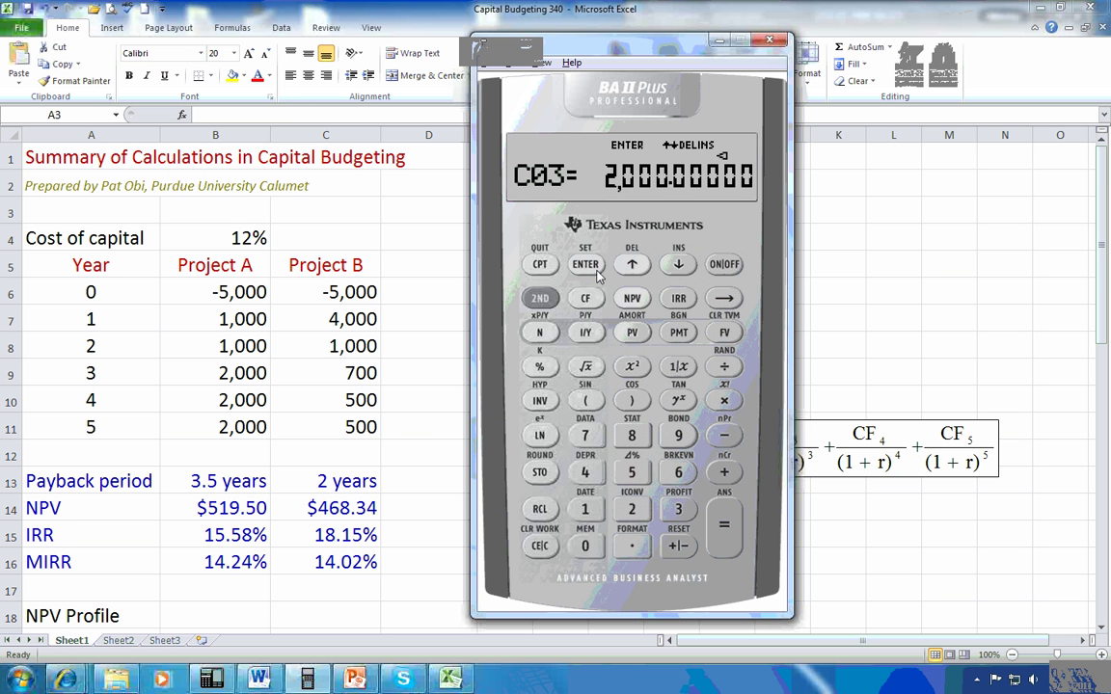
{"action": "left_click", "coordinate": [679, 266]}
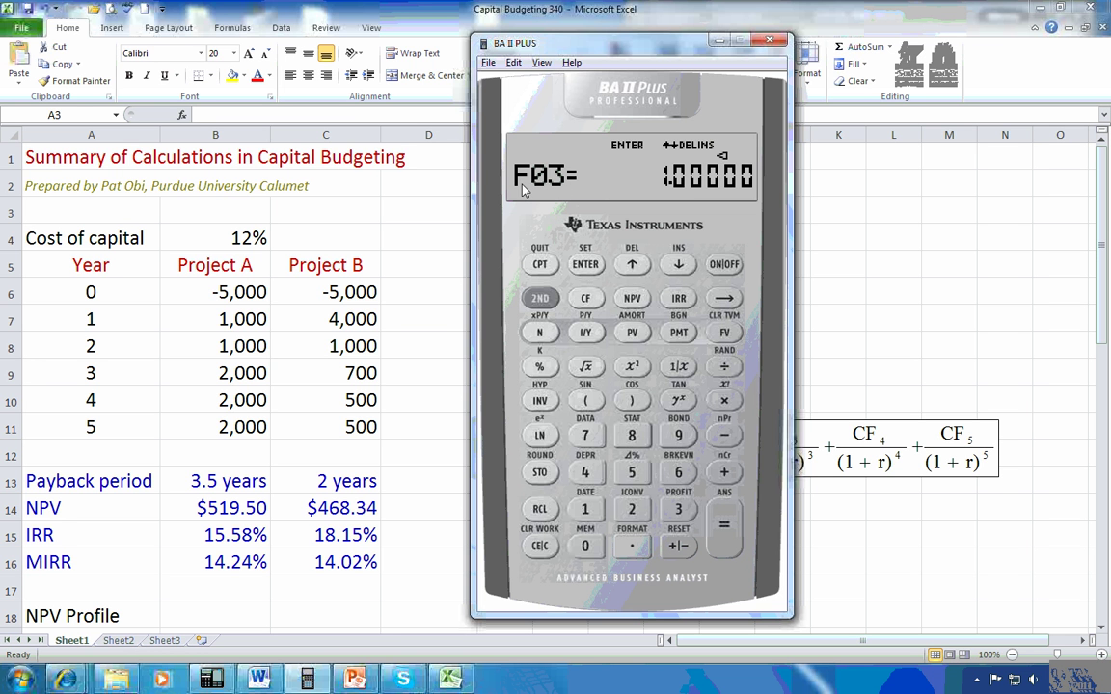
{"action": "left_click", "coordinate": [678, 508]}
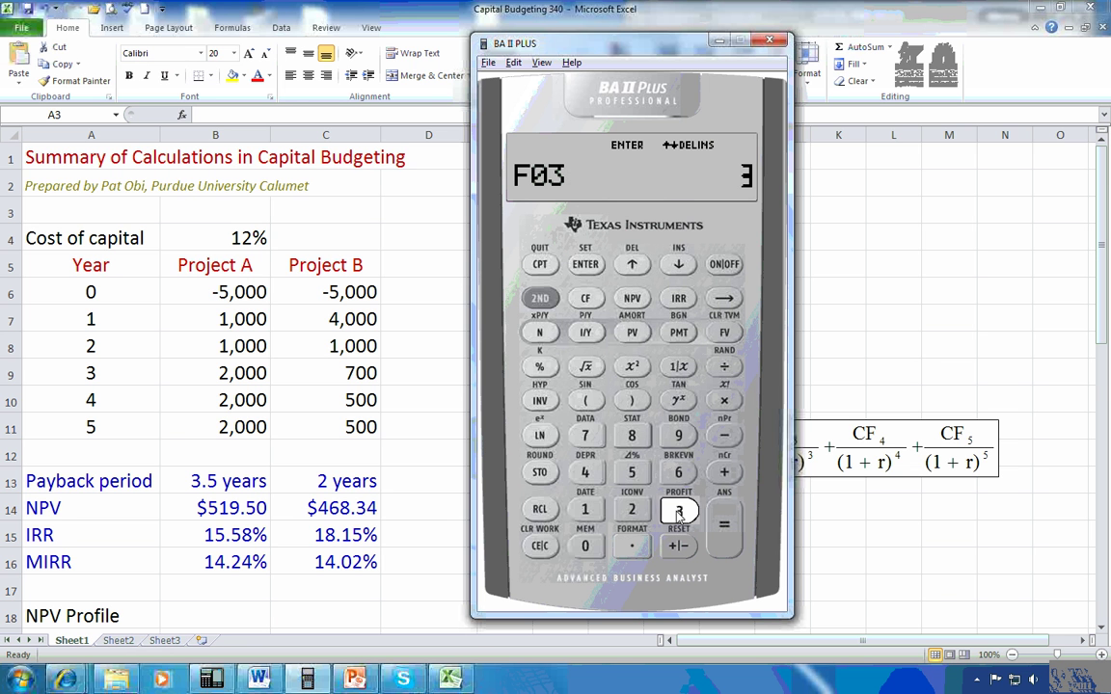
{"action": "left_click", "coordinate": [584, 267]}
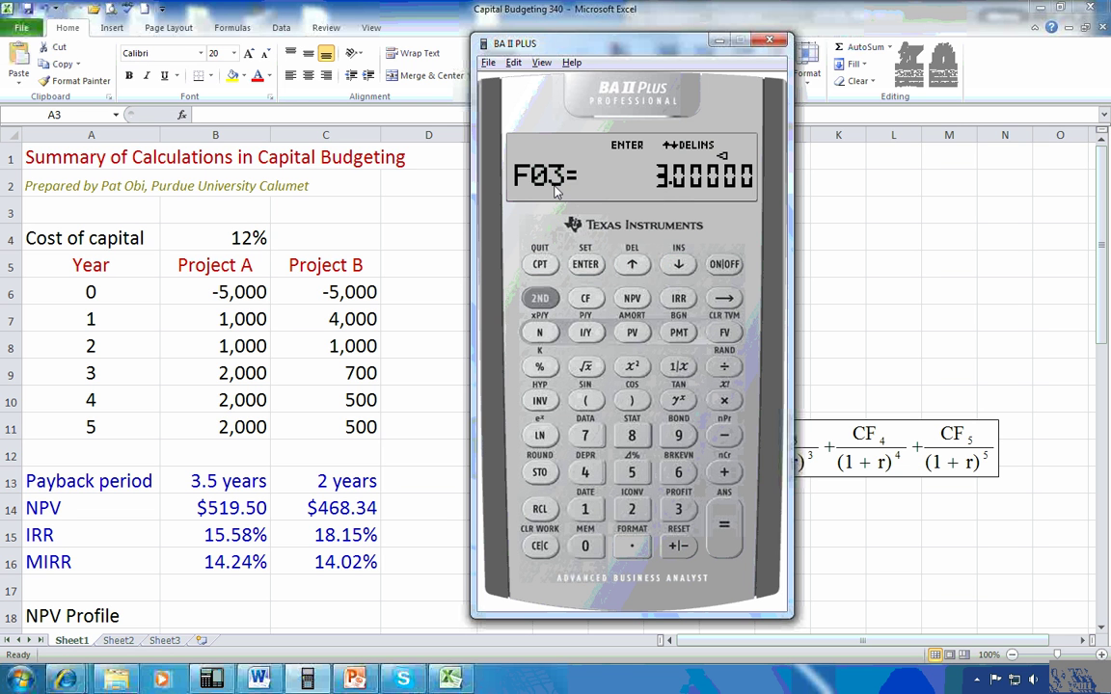
Scroll through C01–F03 to verify each entry, wrapping back to CFo = -5,000
{"action": "left_click", "coordinate": [679, 266]}
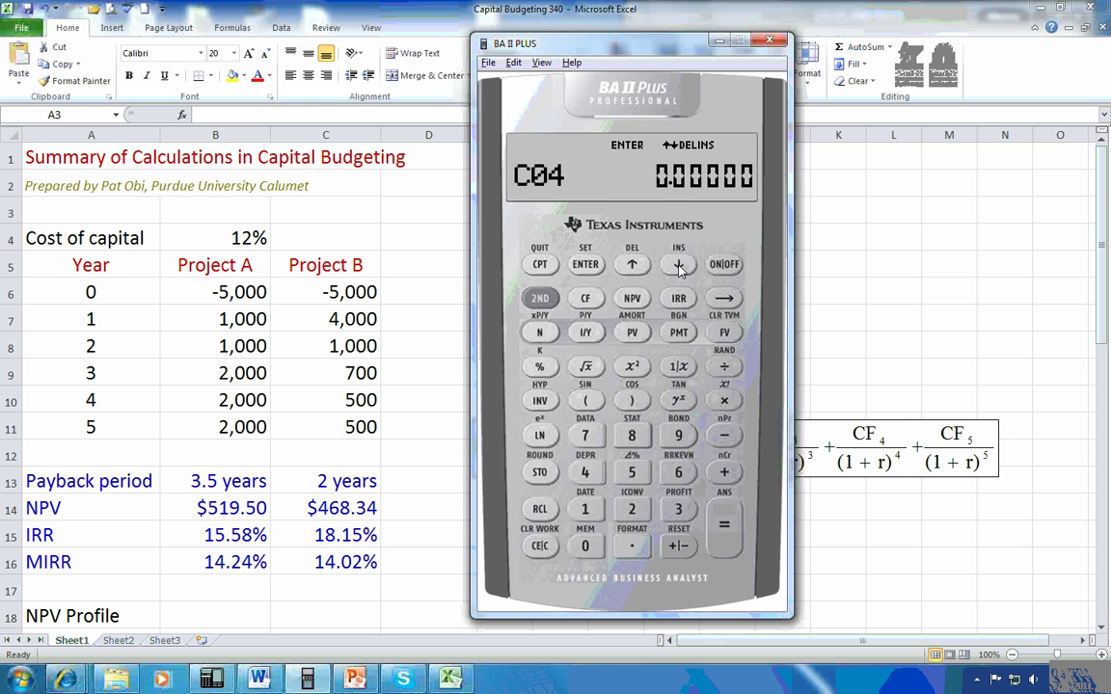
{"action": "left_click", "coordinate": [679, 266]}
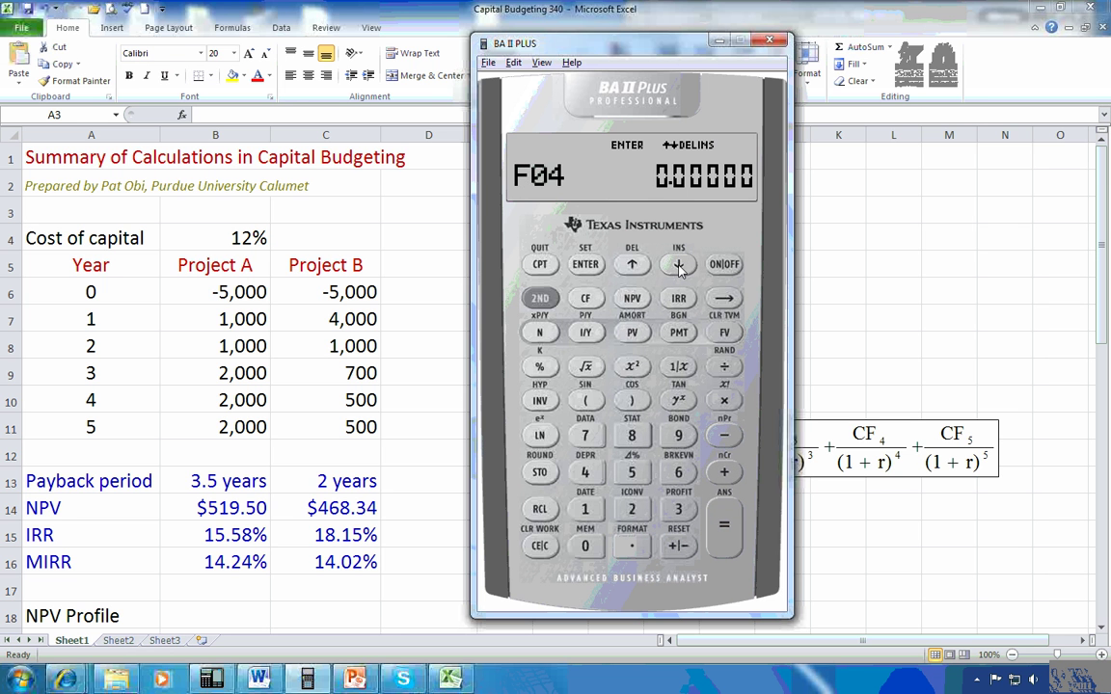
{"action": "left_click", "coordinate": [679, 266]}
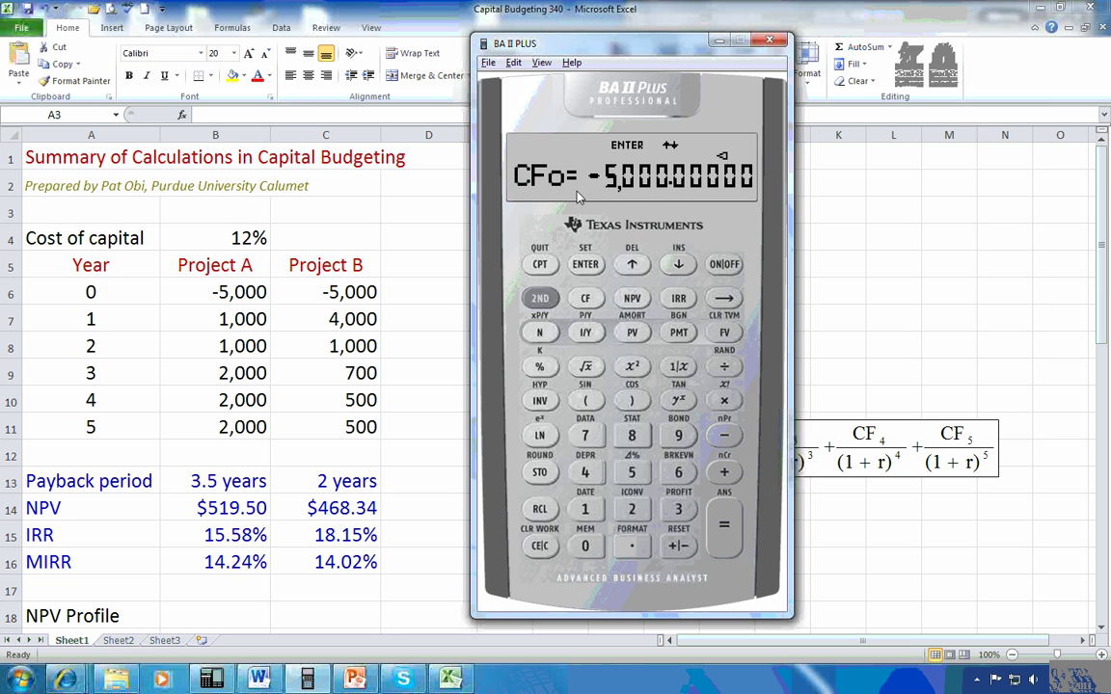
{"action": "left_click", "coordinate": [679, 266]}
{"action": "left_click", "coordinate": [679, 267]}
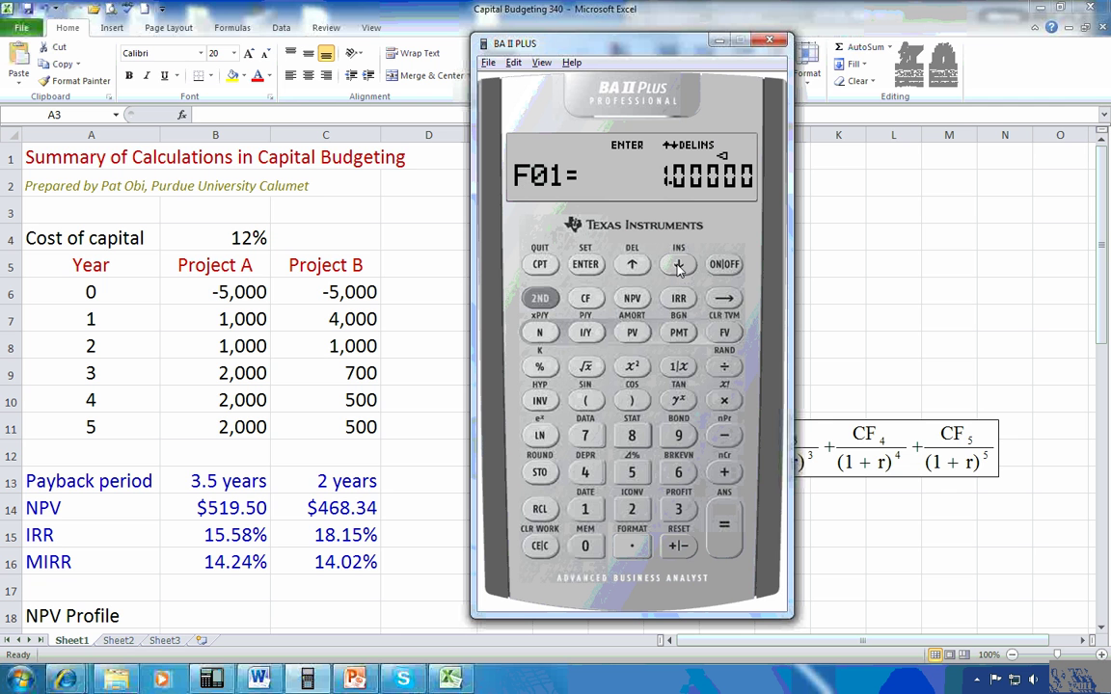
{"action": "left_click", "coordinate": [679, 266]}
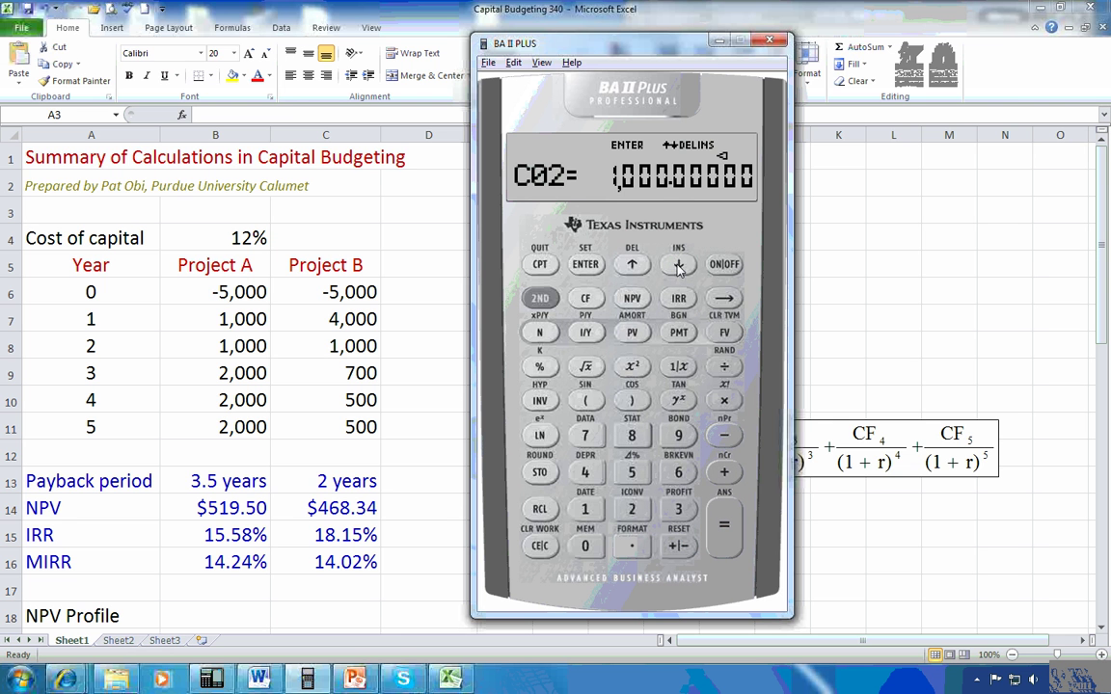
{"action": "left_click", "coordinate": [679, 266]}
{"action": "left_click", "coordinate": [679, 266]}
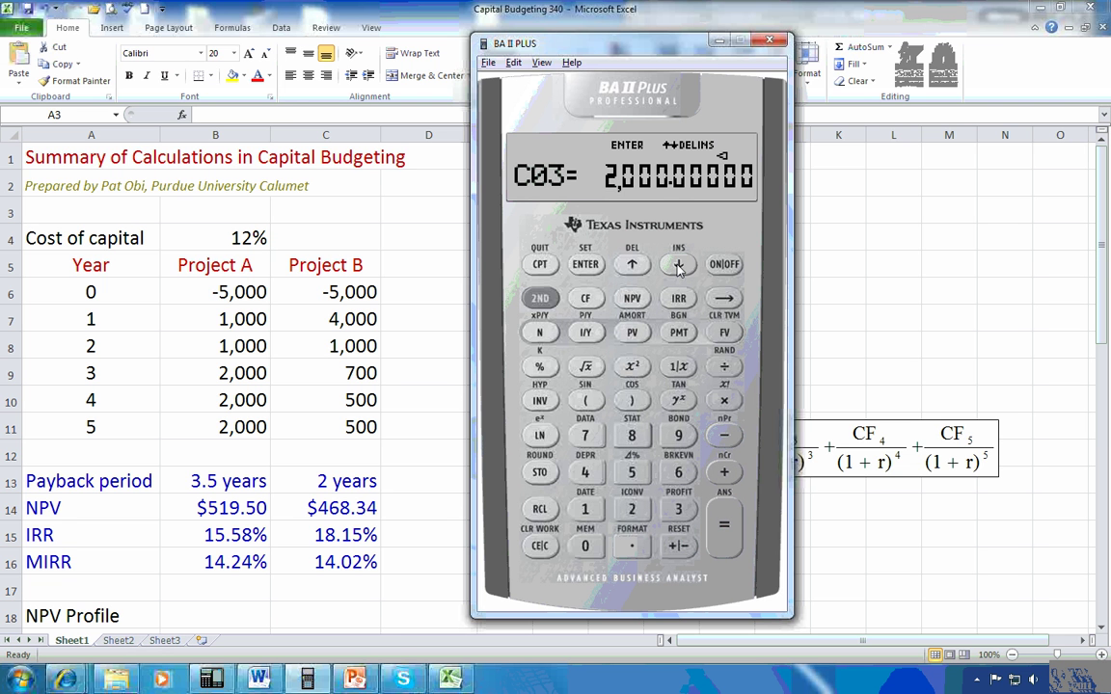
{"action": "left_click", "coordinate": [679, 266]}
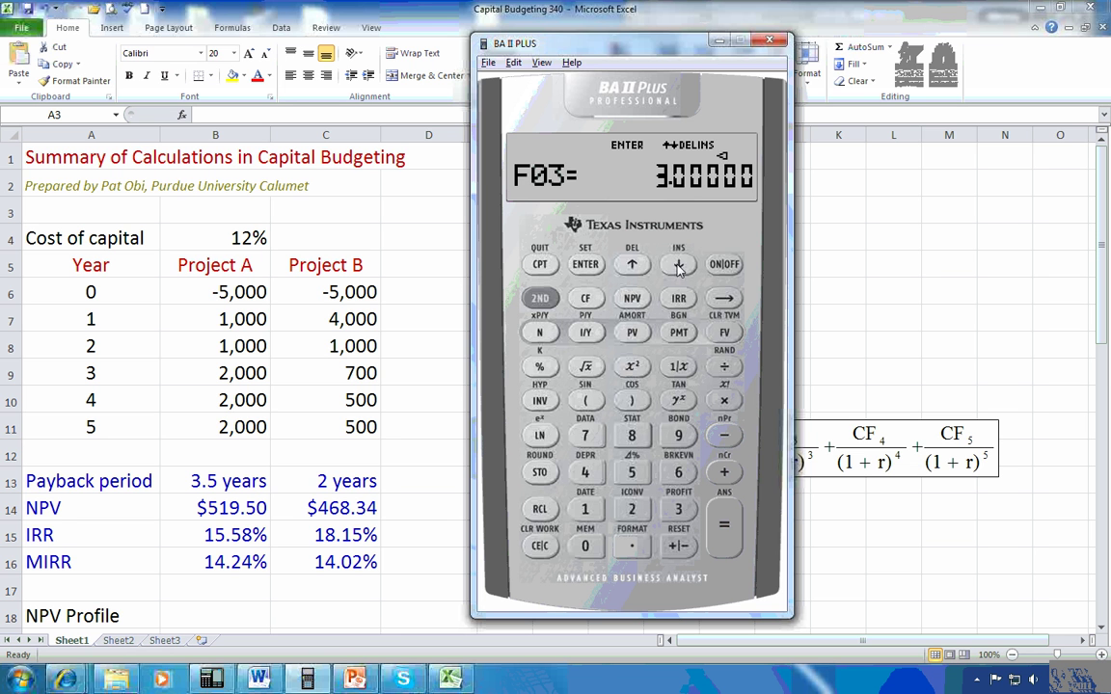
{"action": "left_click", "coordinate": [679, 266]}
{"action": "left_click", "coordinate": [679, 266]}
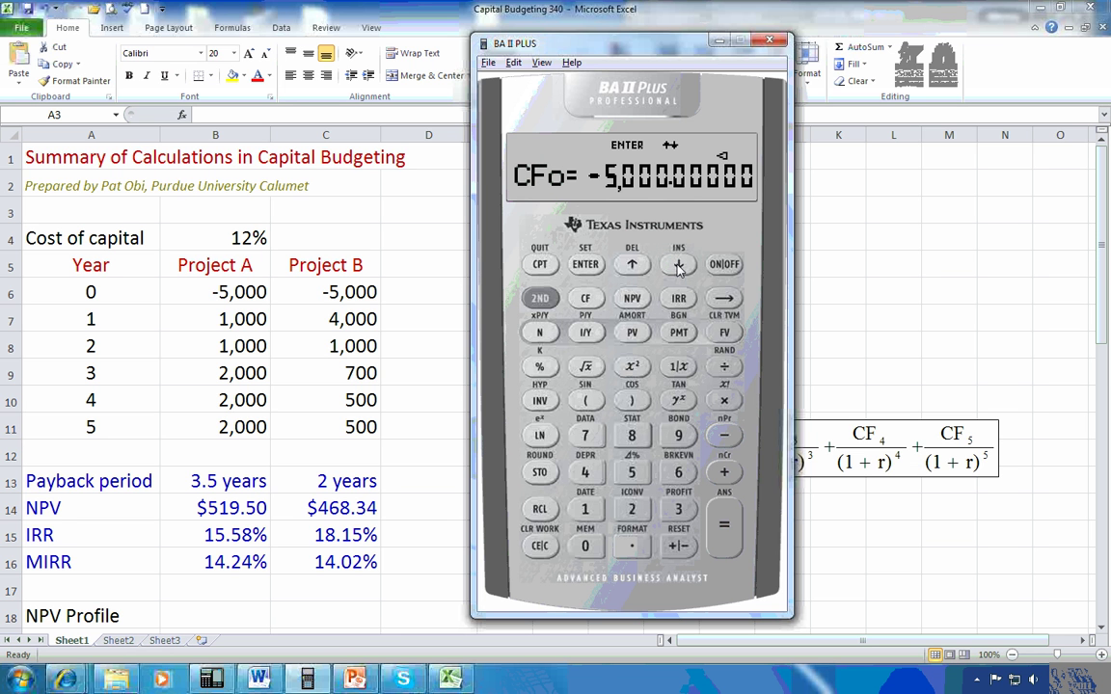
Compute NPV with I = 12%, giving 519.50138
{"action": "left_click", "coordinate": [632, 300]}
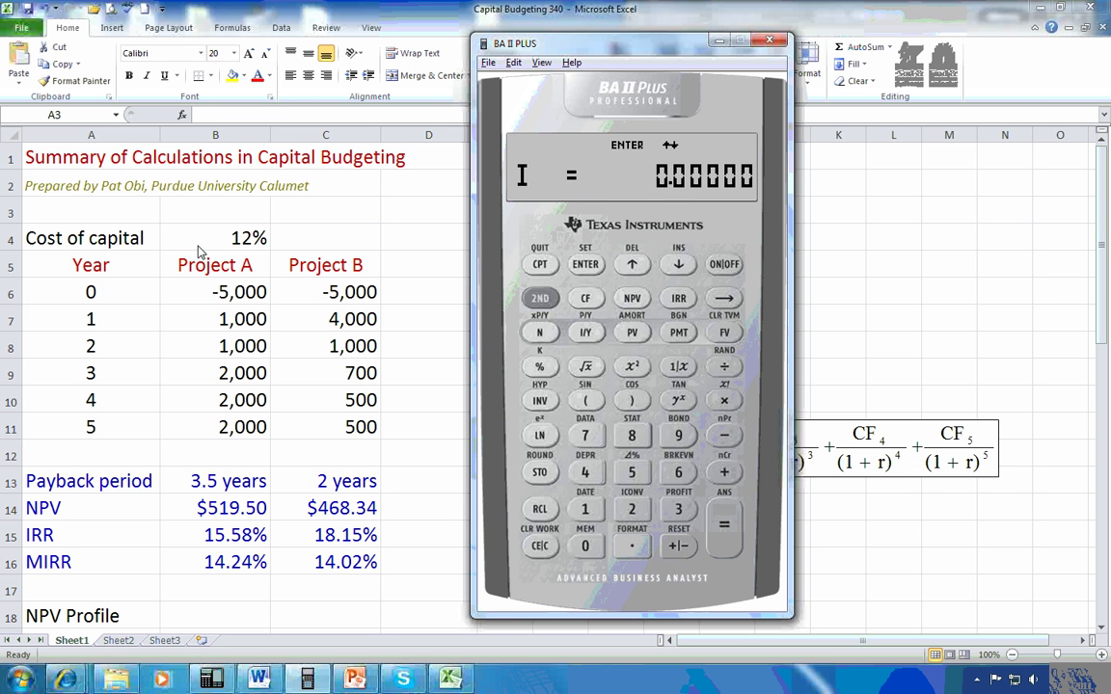
{"action": "left_click", "coordinate": [585, 510]}
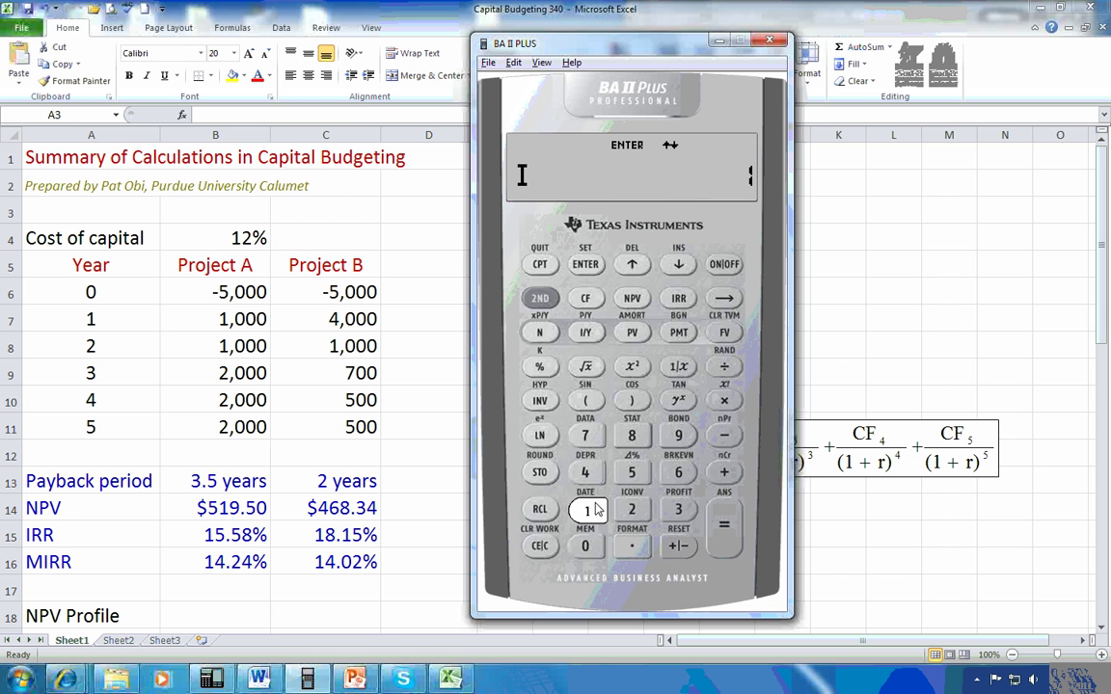
{"action": "left_click", "coordinate": [633, 511]}
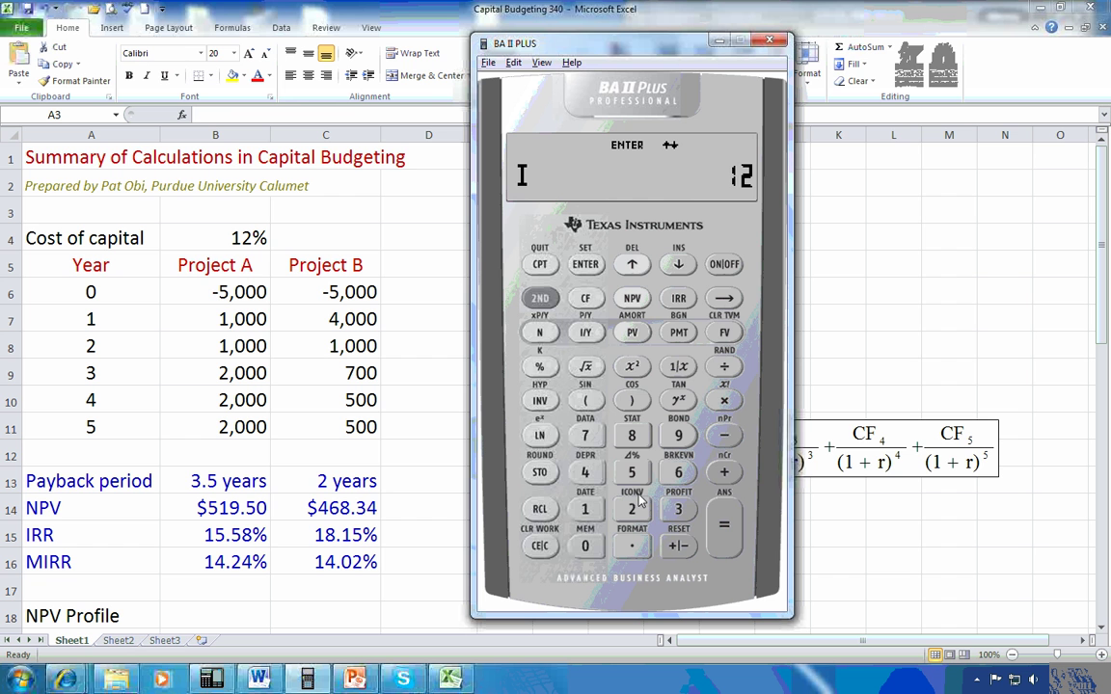
{"action": "left_click", "coordinate": [586, 264]}
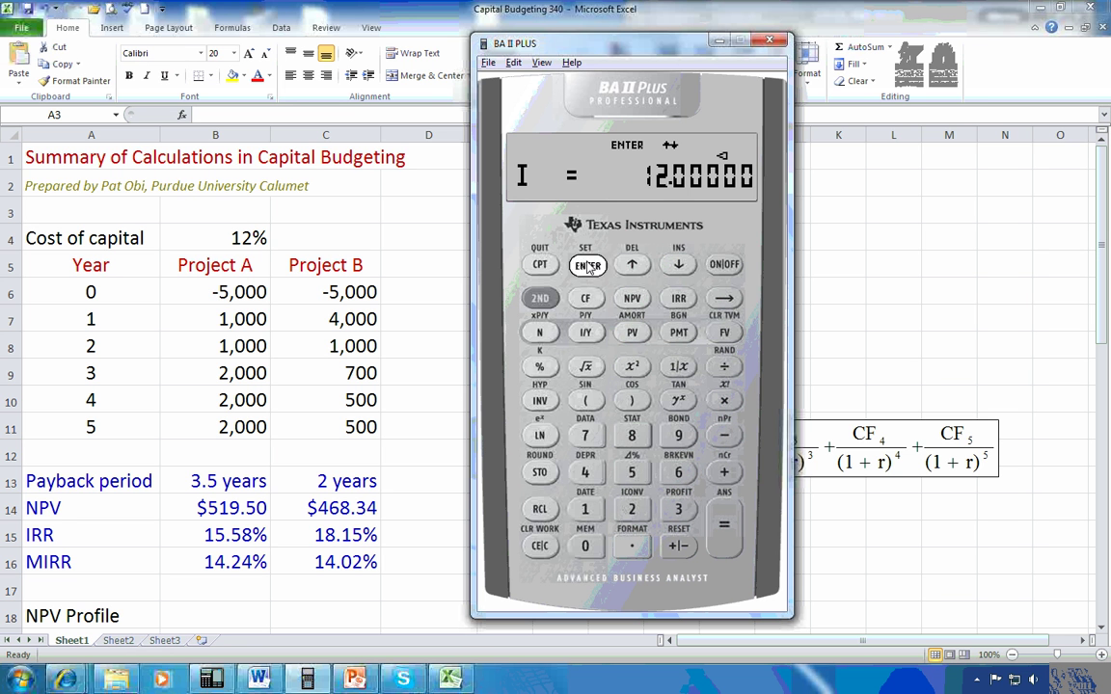
{"action": "key", "text": "Down"}
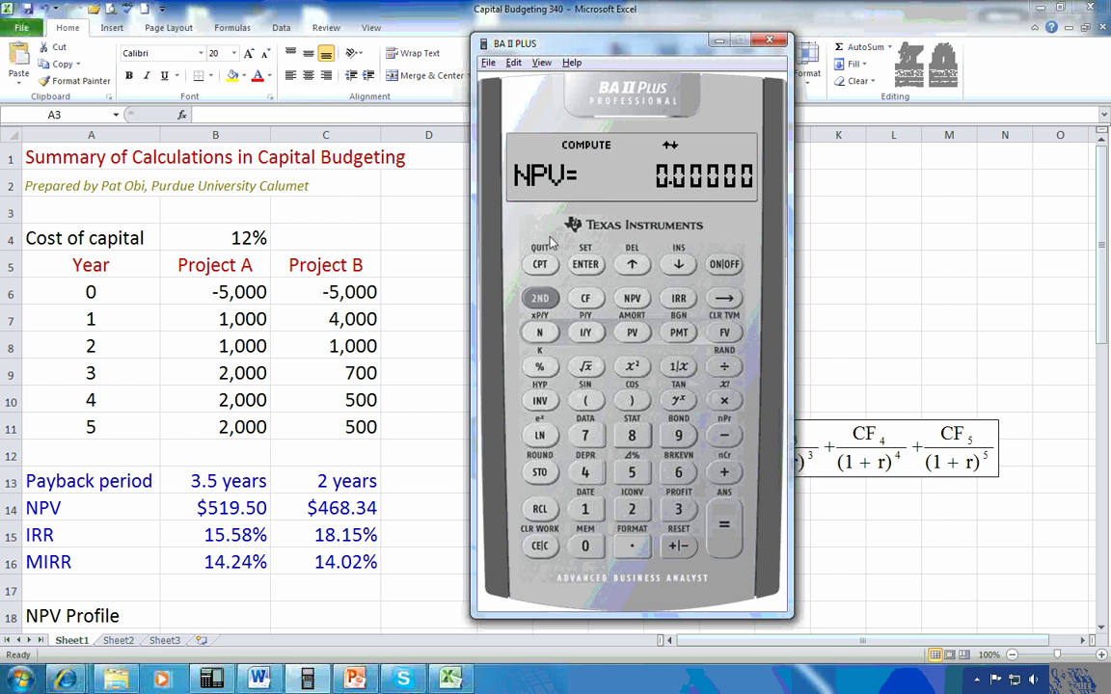
{"action": "left_click", "coordinate": [541, 265]}
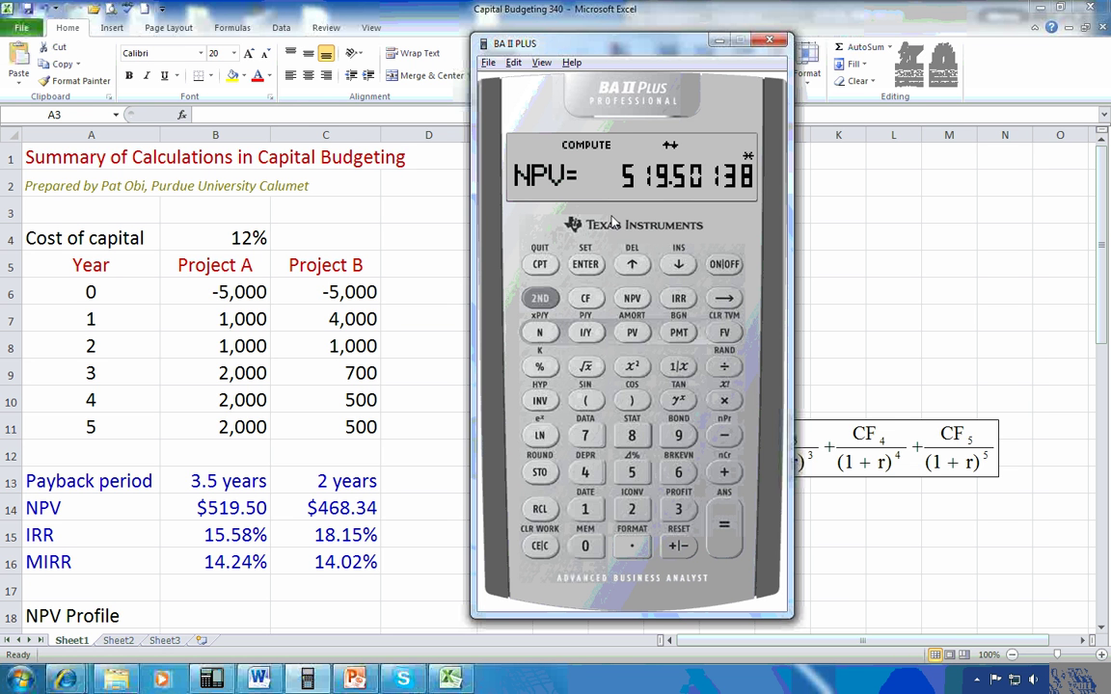
Compute NFV at 12%, giving 915.53894
{"action": "left_click", "coordinate": [680, 270]}
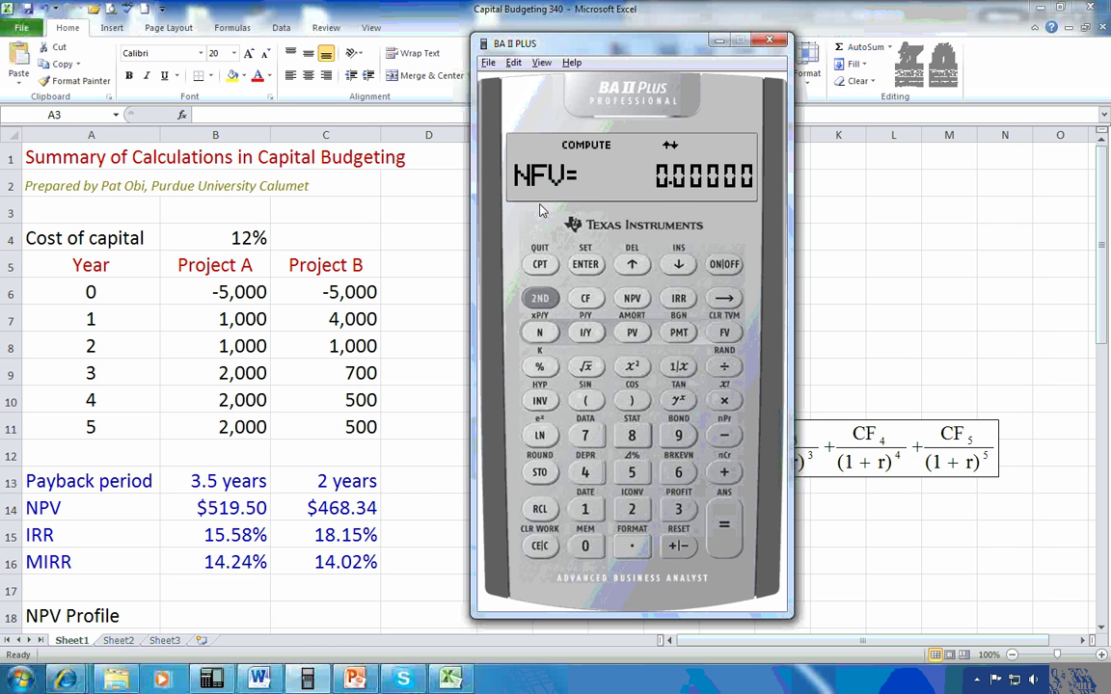
{"action": "left_click", "coordinate": [539, 267]}
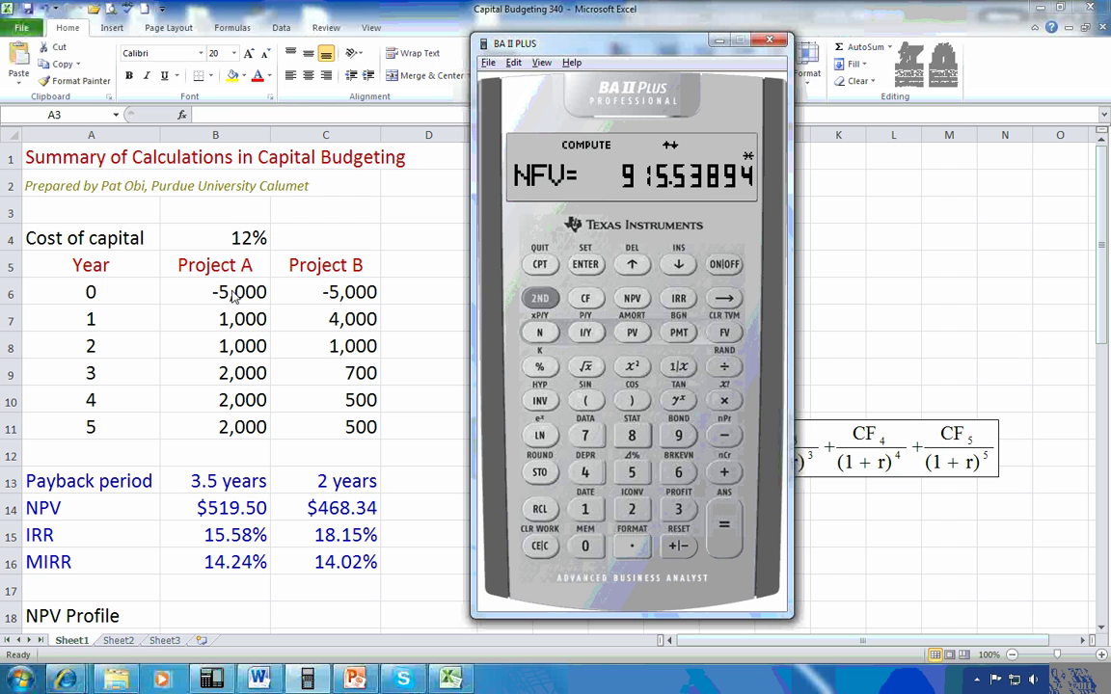
{"action": "left_click", "coordinate": [678, 269]}
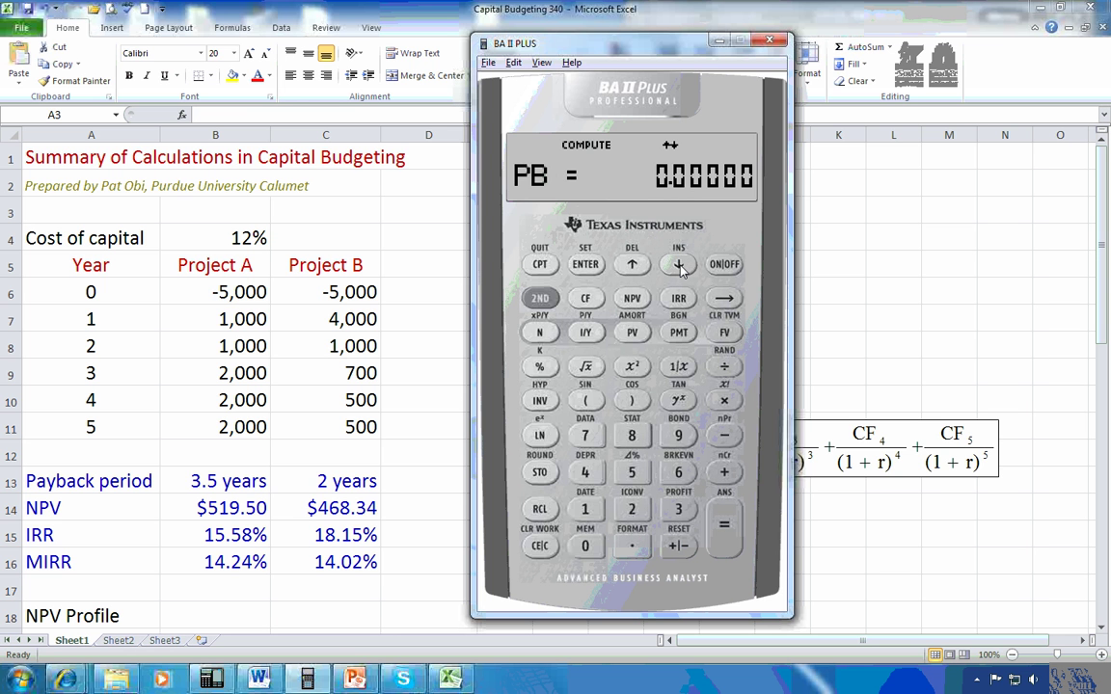
Compute payback PB = 3.5 years and discounted payback DPB = 4.54223 years
{"action": "left_click", "coordinate": [540, 265]}
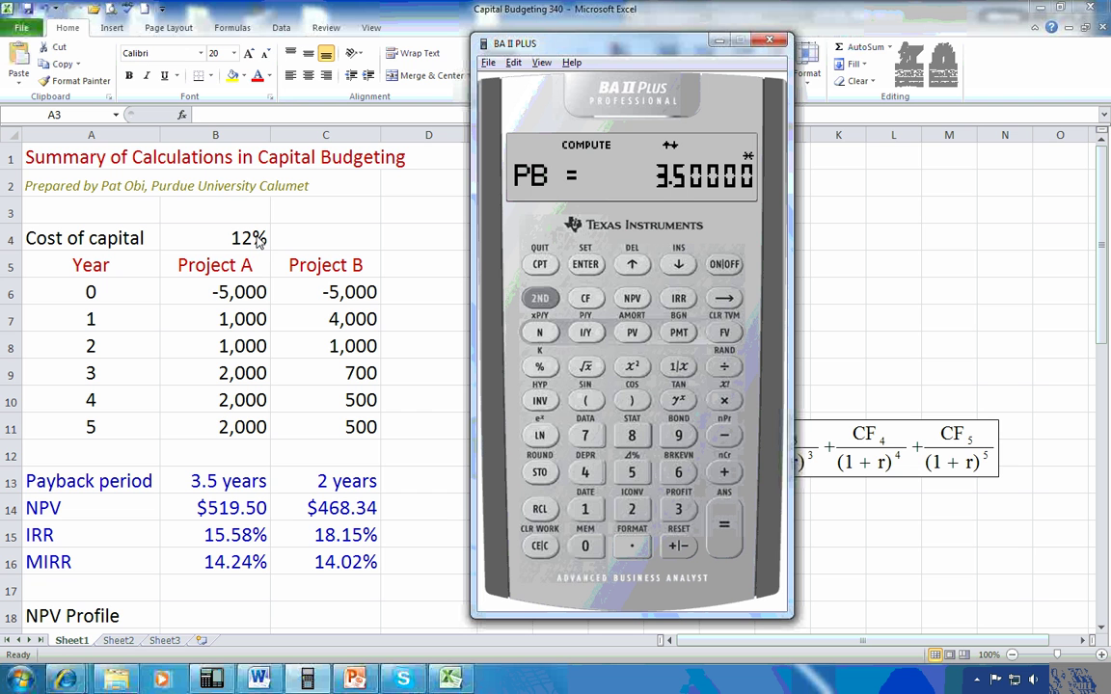
{"action": "left_click", "coordinate": [680, 270]}
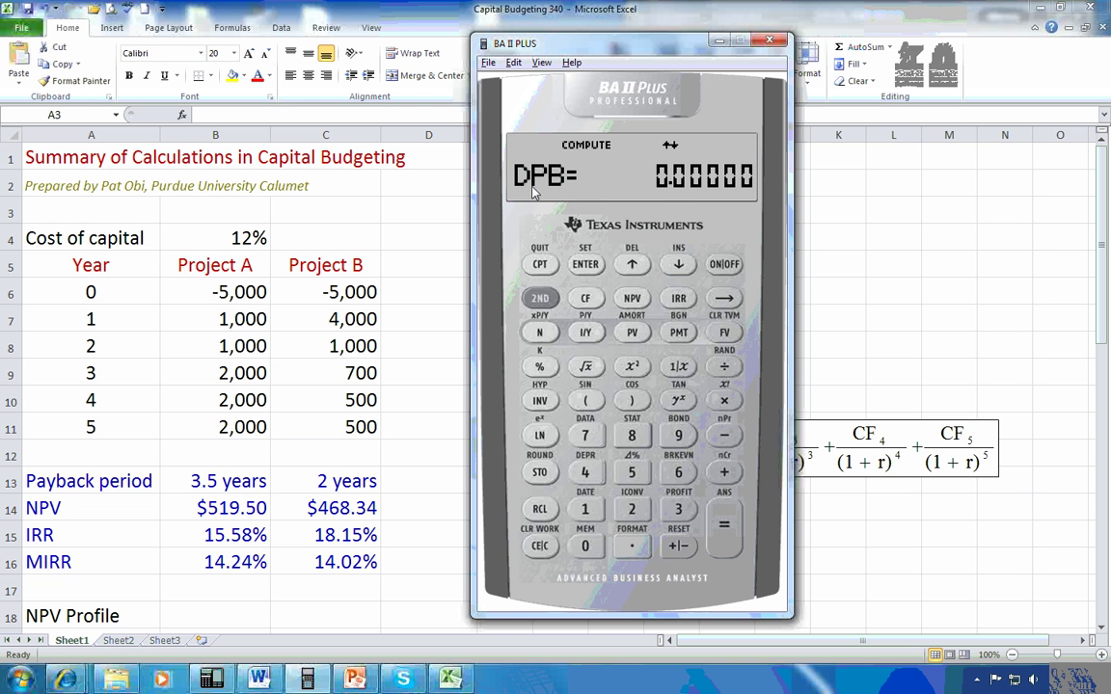
{"action": "left_click", "coordinate": [541, 268]}
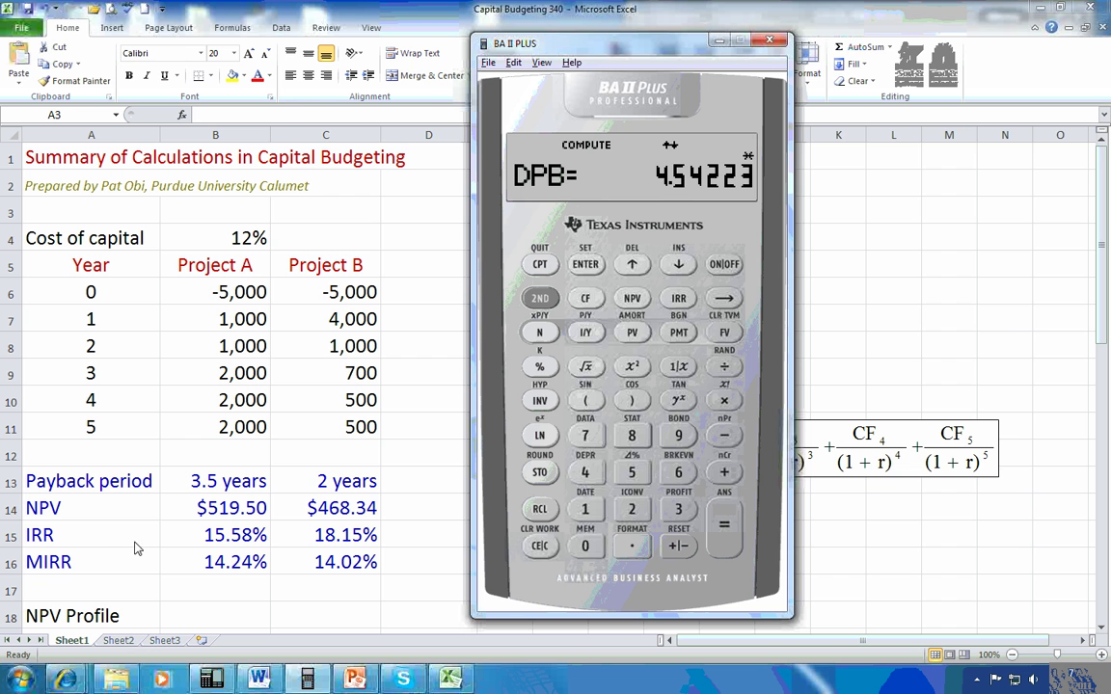
{"action": "left_click", "coordinate": [680, 299]}
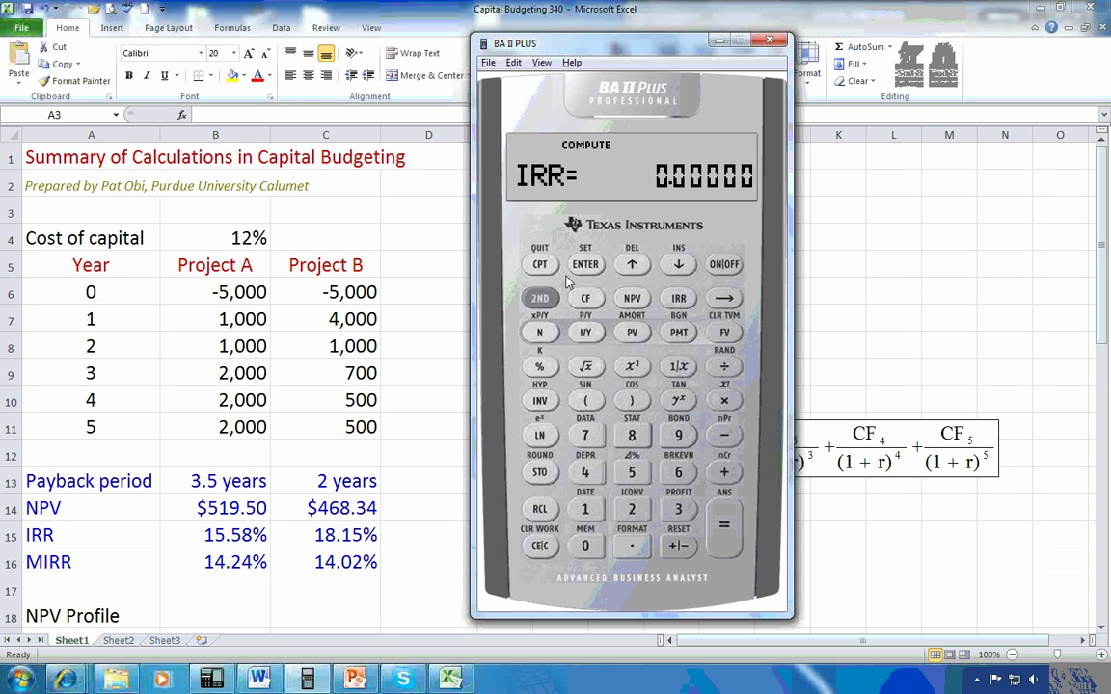
Compute IRR = 15.57621% for the Project A cash flows
{"action": "left_click", "coordinate": [538, 265]}
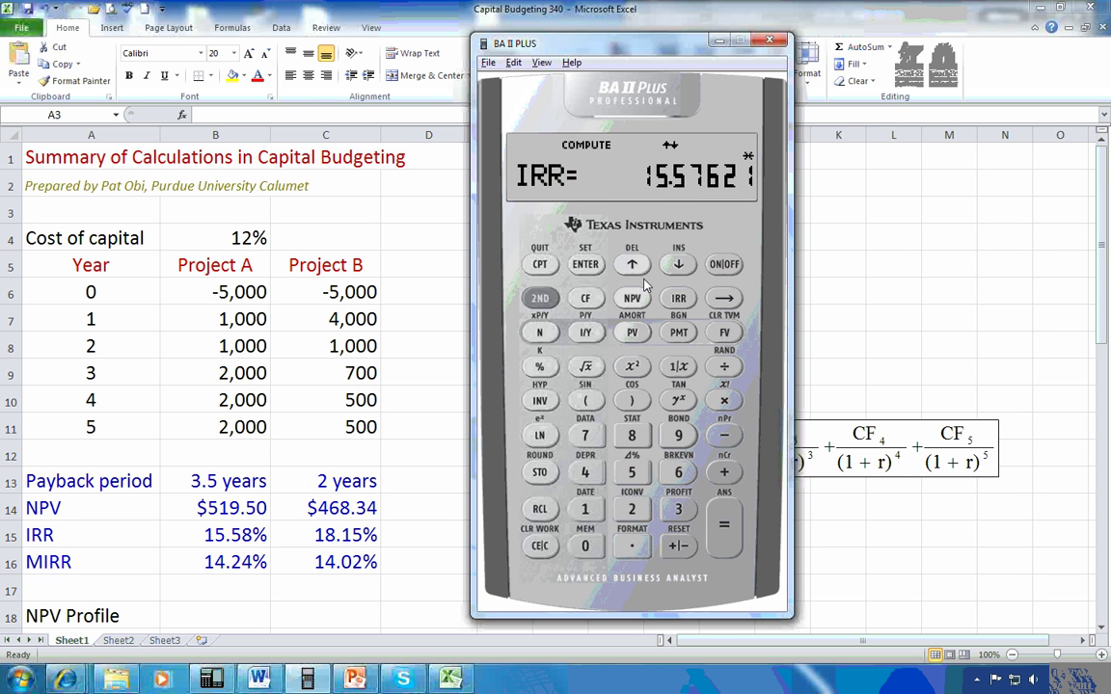
{"action": "left_click", "coordinate": [679, 267]}
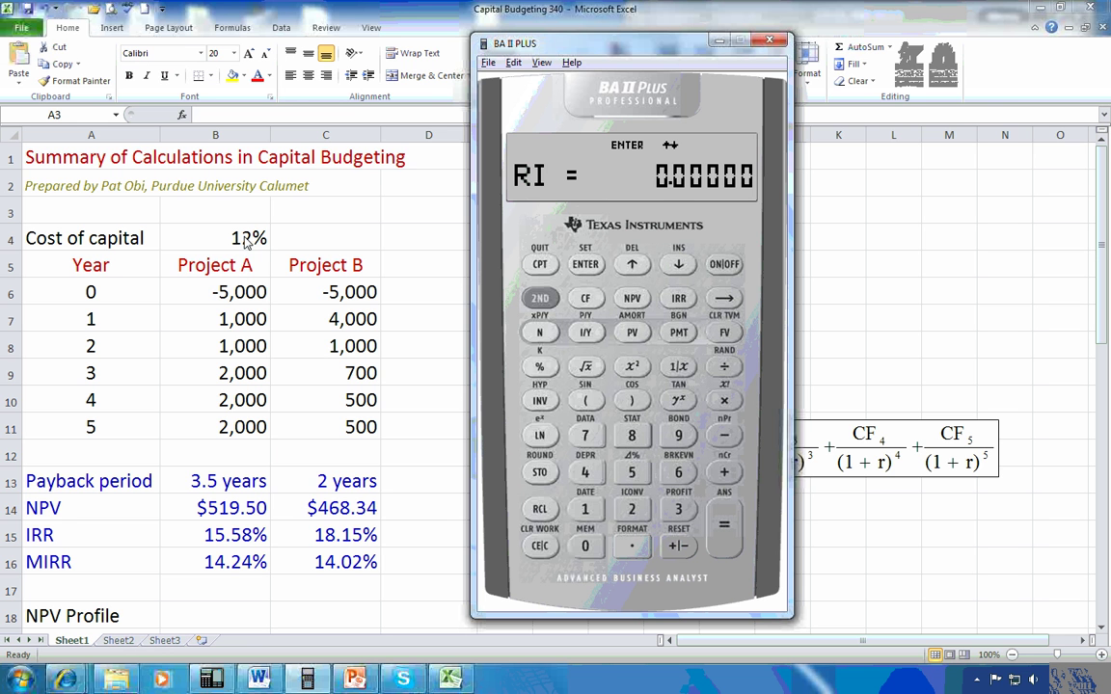
Enter RI = 12 to display MOD (MIRR) = 14.23626
{"action": "left_click", "coordinate": [584, 508]}
{"action": "left_click", "coordinate": [632, 508]}
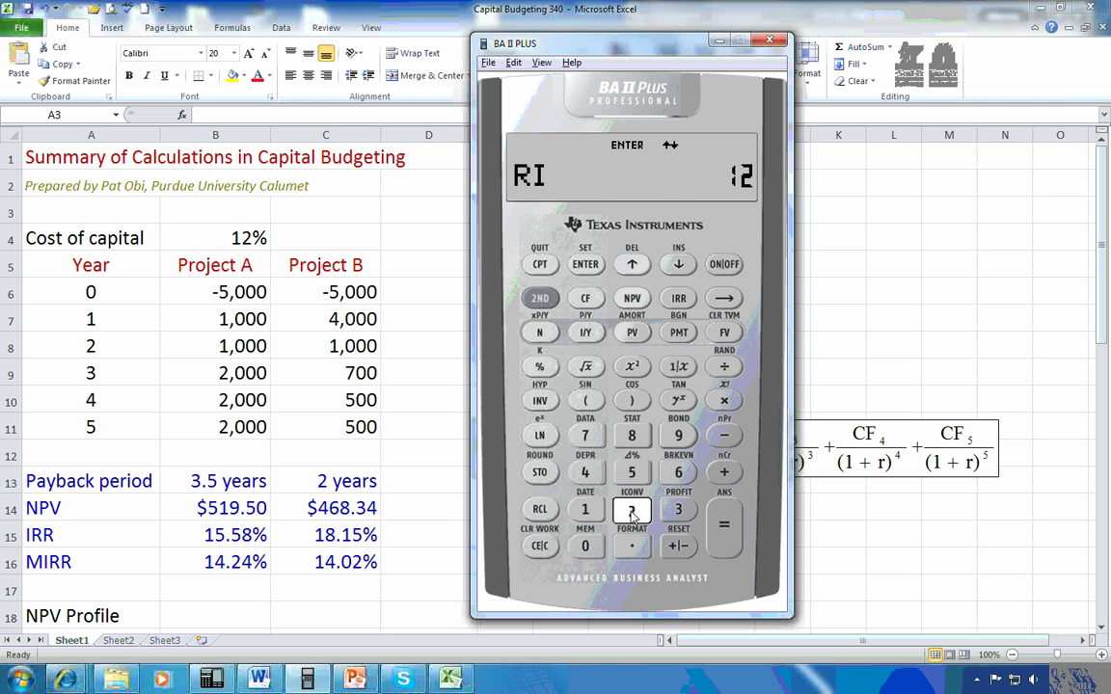
{"action": "key", "text": "Return"}
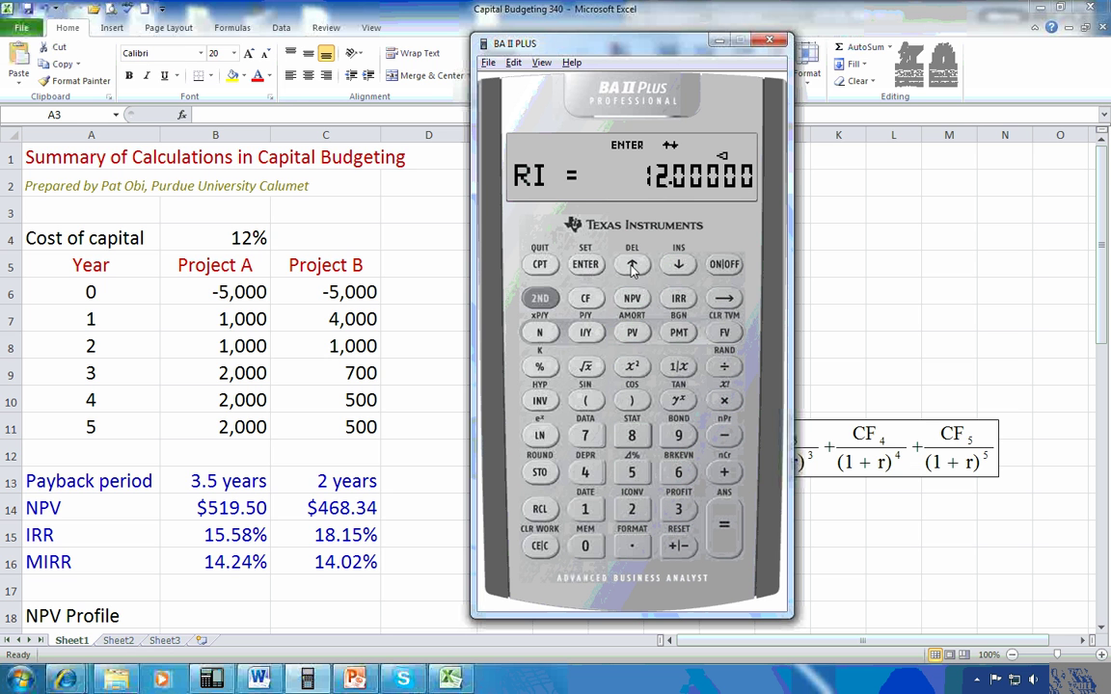
{"action": "left_click", "coordinate": [679, 265]}
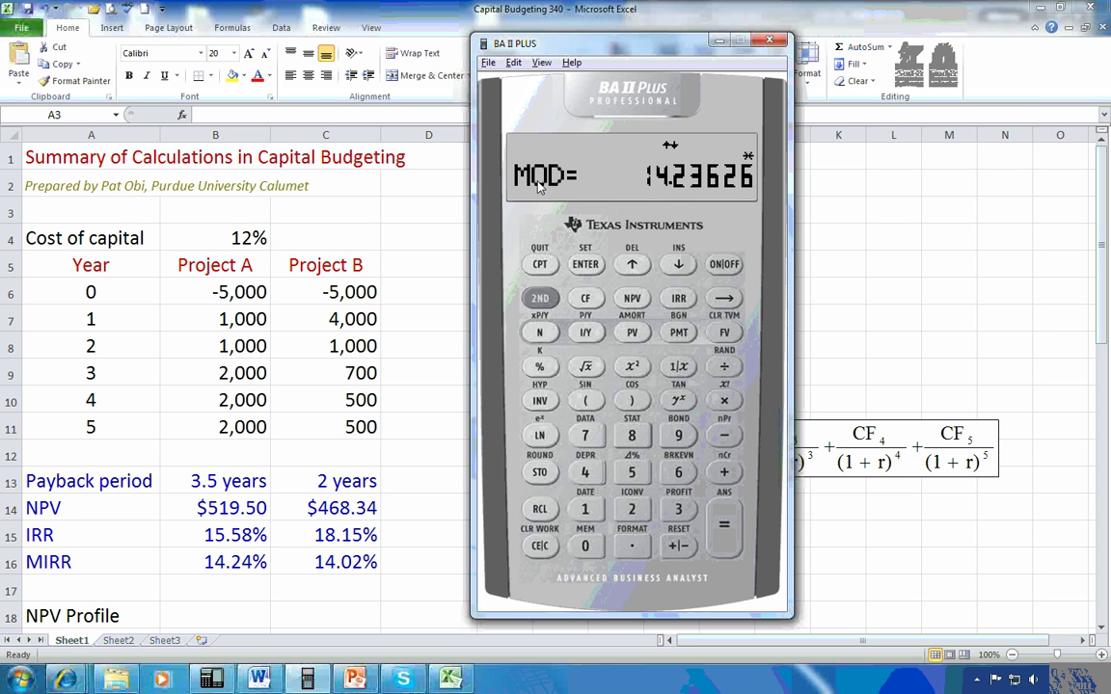